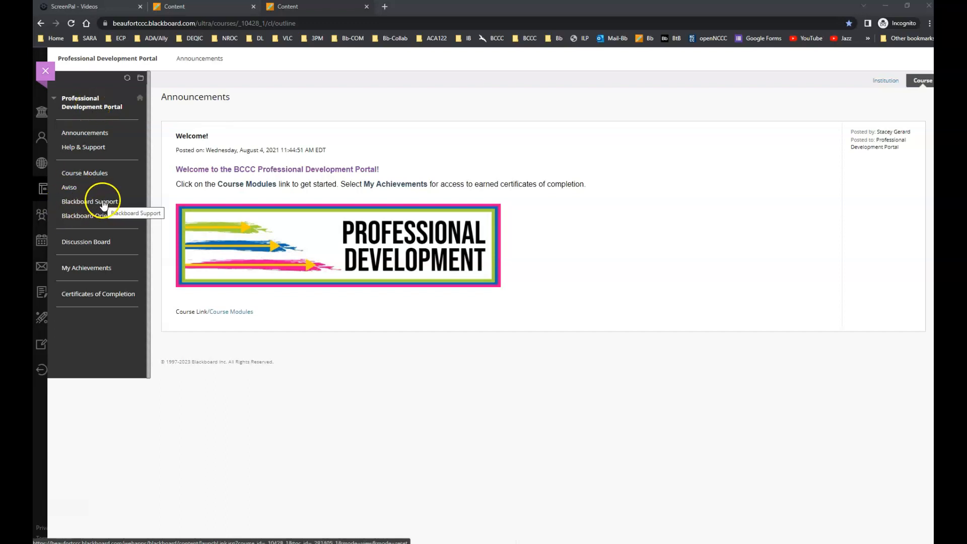
Open Blackboard Support in the Professional Development Portal and review the approved syllabi templates and important dates.
{"action": "left_click", "coordinate": [102, 202]}
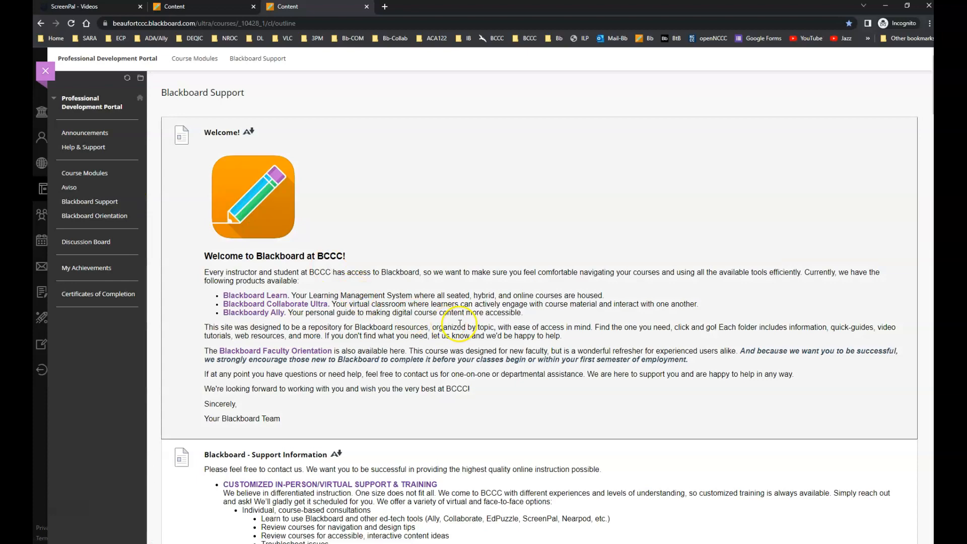
{"action": "scroll", "coordinate": [453, 317], "scroll_direction": "down", "scroll_amount": 5}
{"action": "scroll", "coordinate": [468, 318], "scroll_direction": "down", "scroll_amount": 10}
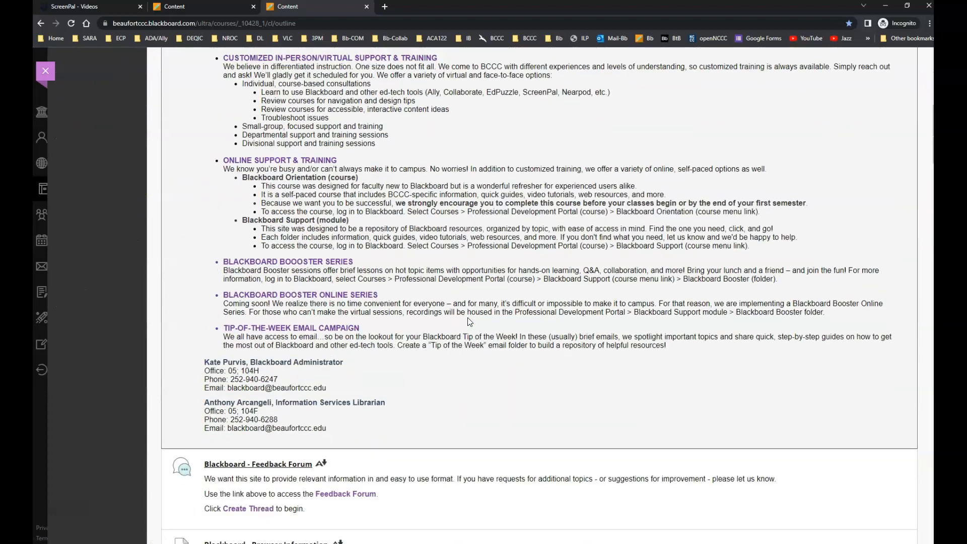
{"action": "scroll", "coordinate": [464, 323], "scroll_direction": "down", "scroll_amount": 2}
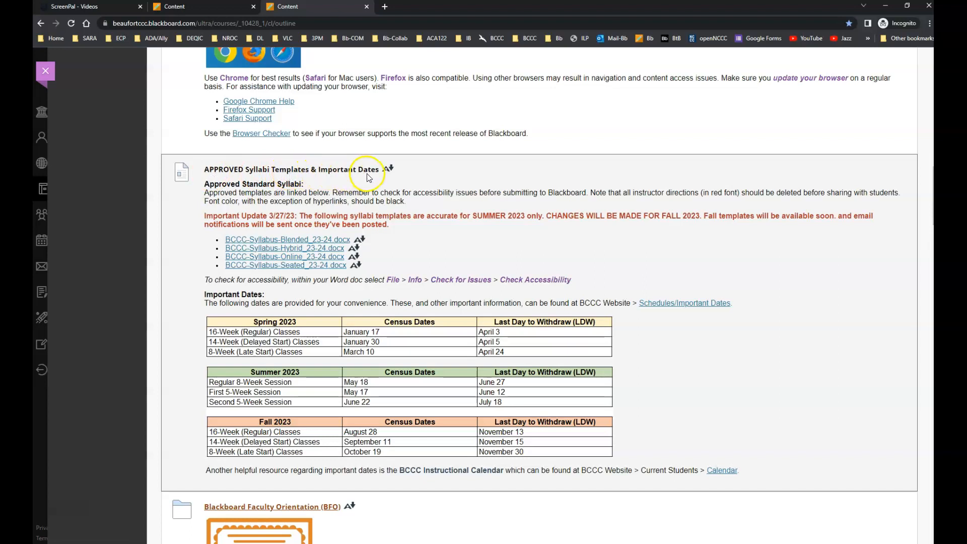
{"action": "scroll", "coordinate": [486, 254], "scroll_direction": "down", "scroll_amount": 2}
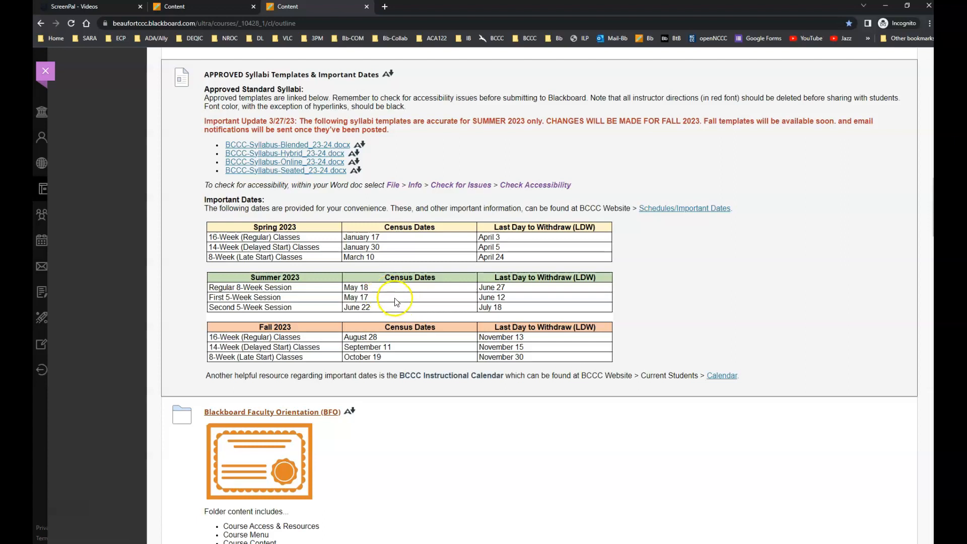
Open the Course Prep folder and its Step 2B attachment, How To Set Up Introductory Assignment.docx.
{"action": "scroll", "coordinate": [398, 312], "scroll_direction": "down", "scroll_amount": 8}
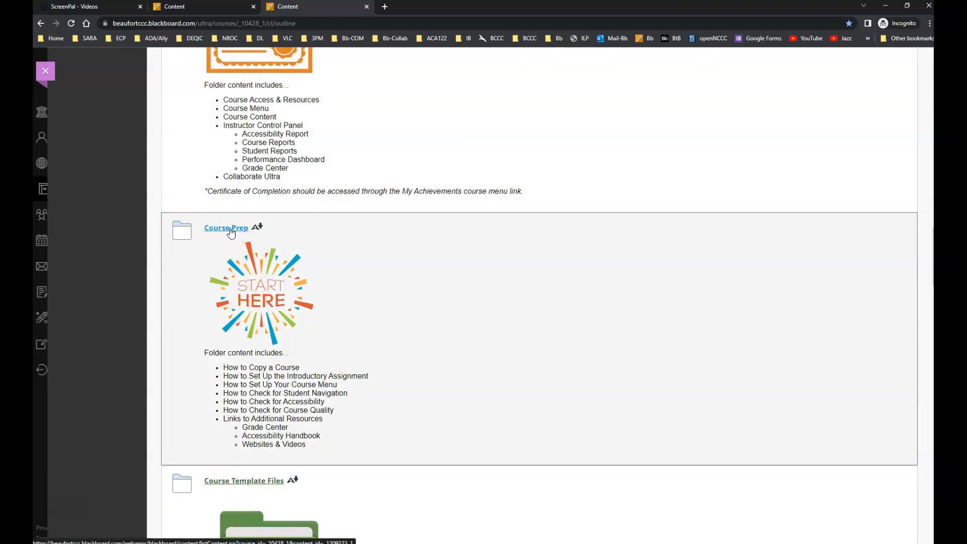
{"action": "left_click", "coordinate": [230, 228]}
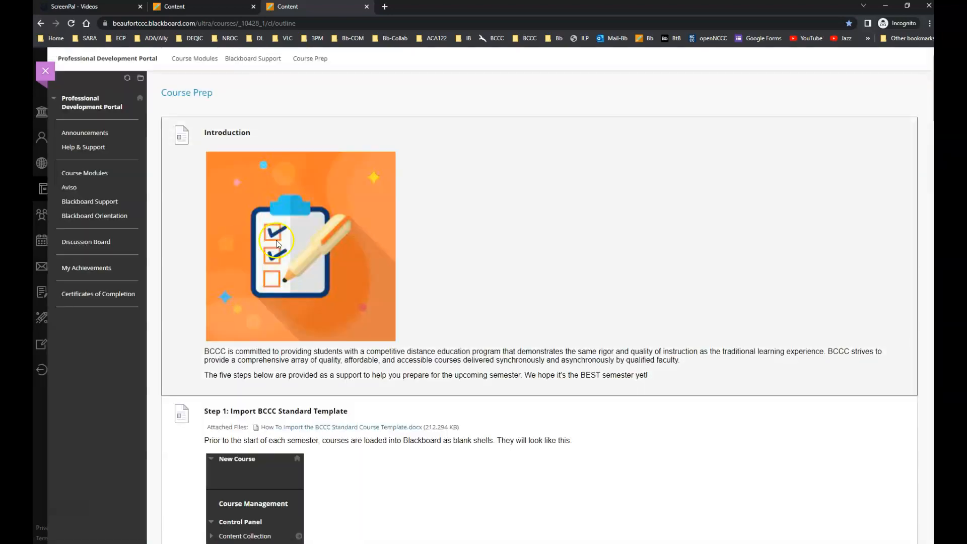
{"action": "scroll", "coordinate": [537, 355], "scroll_direction": "down", "scroll_amount": 3}
{"action": "scroll", "coordinate": [537, 355], "scroll_direction": "down", "scroll_amount": 12}
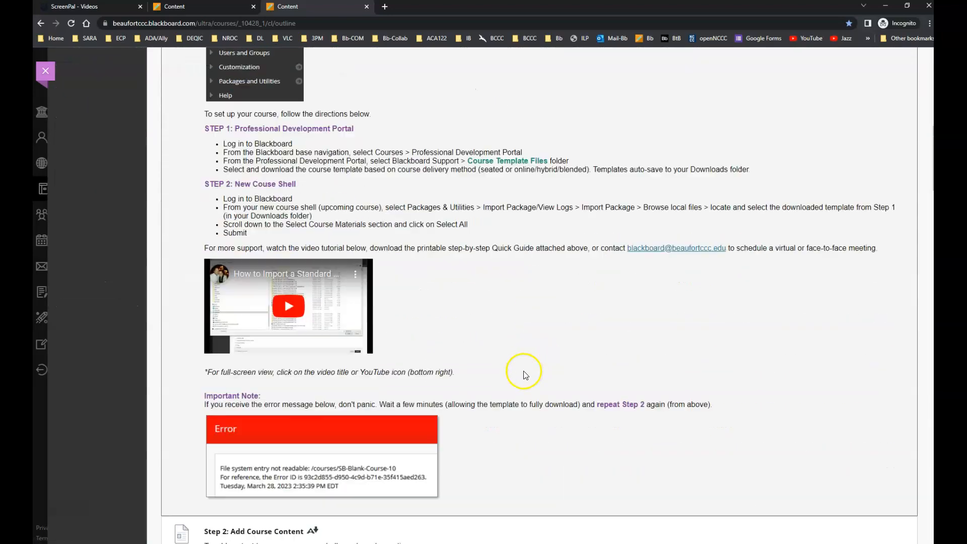
{"action": "scroll", "coordinate": [524, 375], "scroll_direction": "down", "scroll_amount": 1}
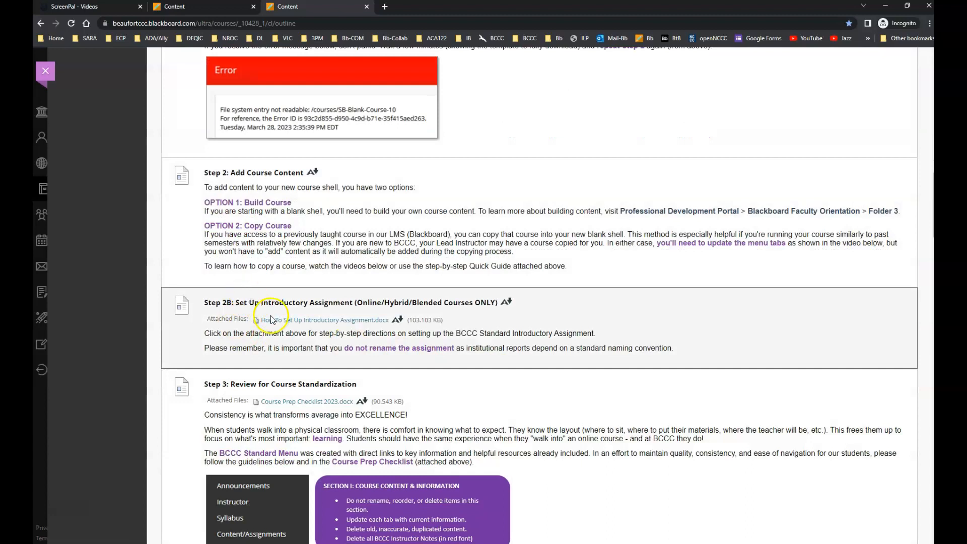
{"action": "left_click", "coordinate": [324, 321]}
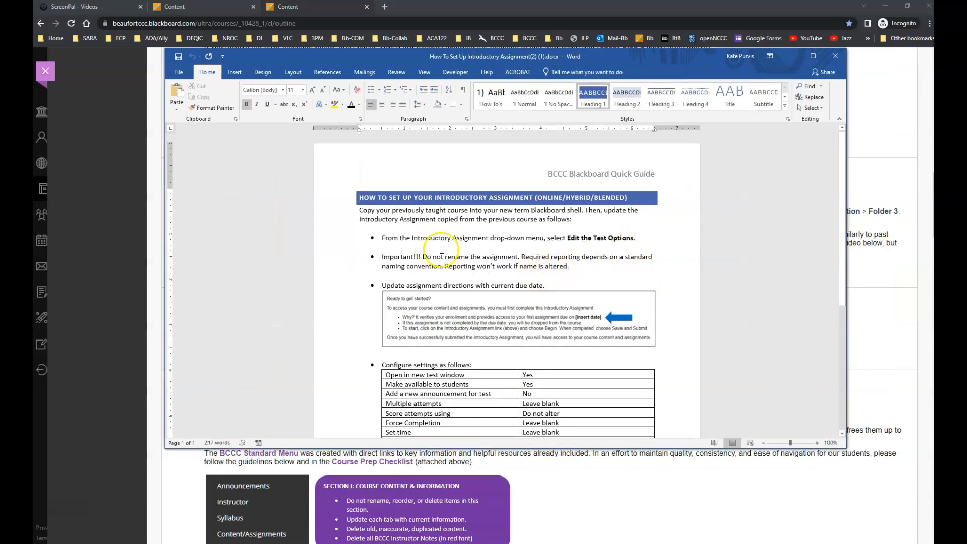
Read the quick guide's Introductory Assignment instructions and settings table, then move the Word window out of the way.
{"action": "scroll", "coordinate": [516, 295], "scroll_direction": "down", "scroll_amount": 2}
{"action": "scroll", "coordinate": [517, 297], "scroll_direction": "down", "scroll_amount": 1}
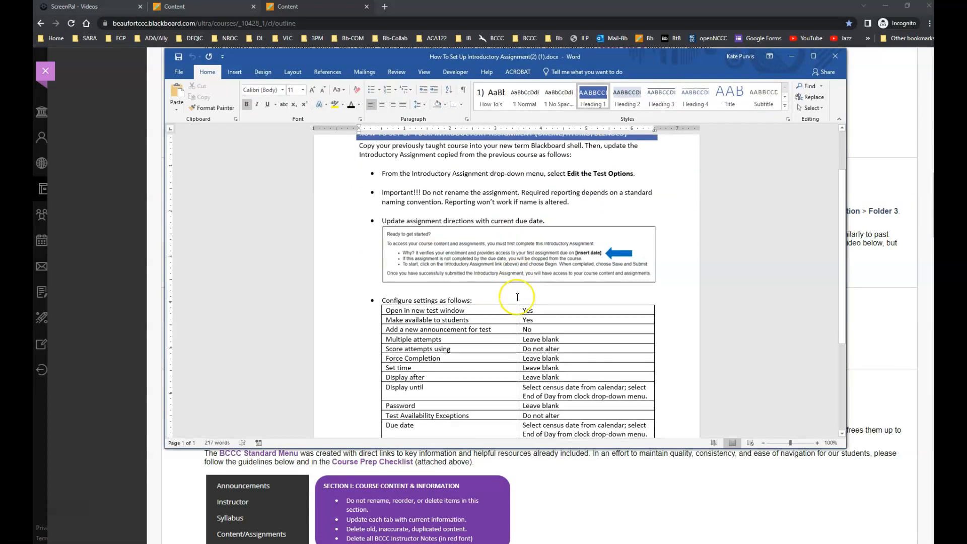
{"action": "scroll", "coordinate": [517, 298], "scroll_direction": "down", "scroll_amount": 2}
{"action": "scroll", "coordinate": [518, 297], "scroll_direction": "down", "scroll_amount": 2}
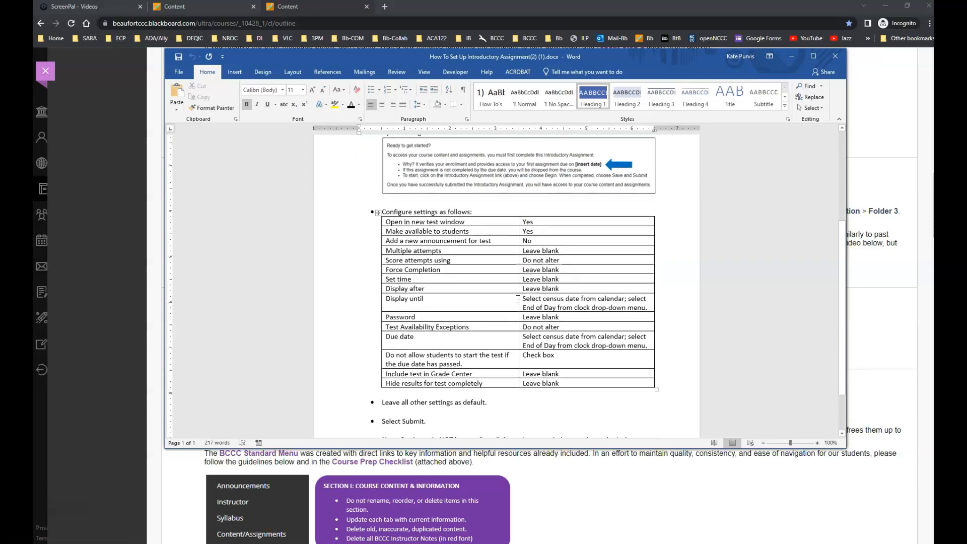
{"action": "scroll", "coordinate": [544, 343], "scroll_direction": "down", "scroll_amount": 2}
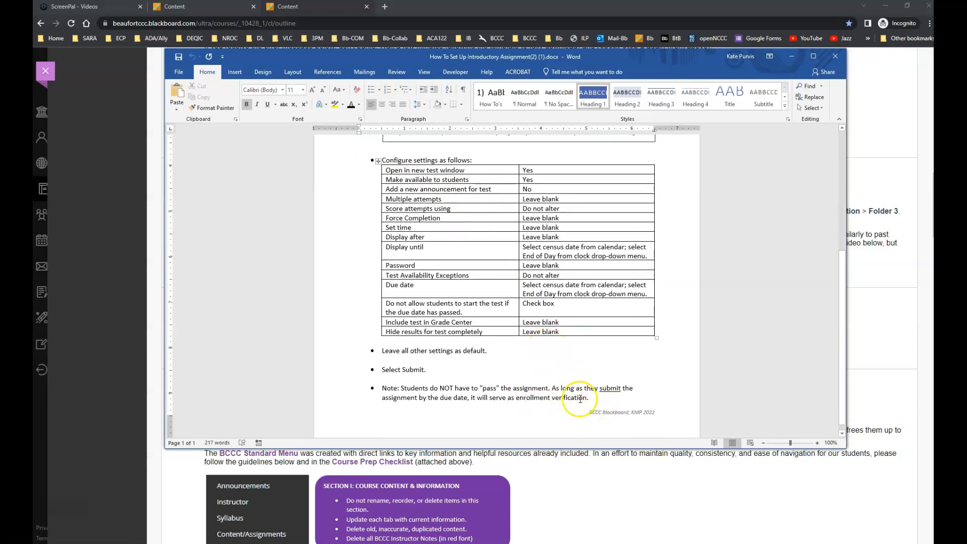
{"action": "scroll", "coordinate": [532, 309], "scroll_direction": "up", "scroll_amount": 4}
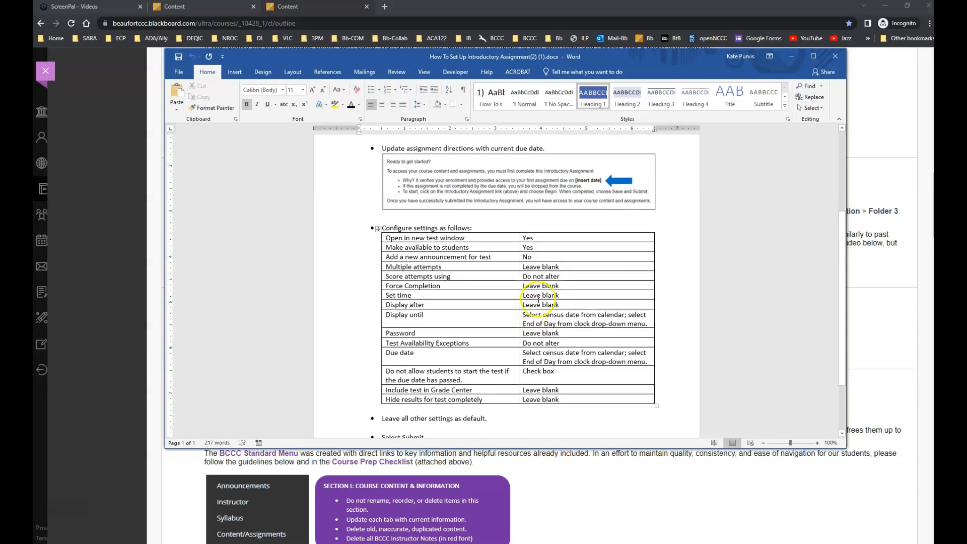
{"action": "left_click", "coordinate": [518, 245]}
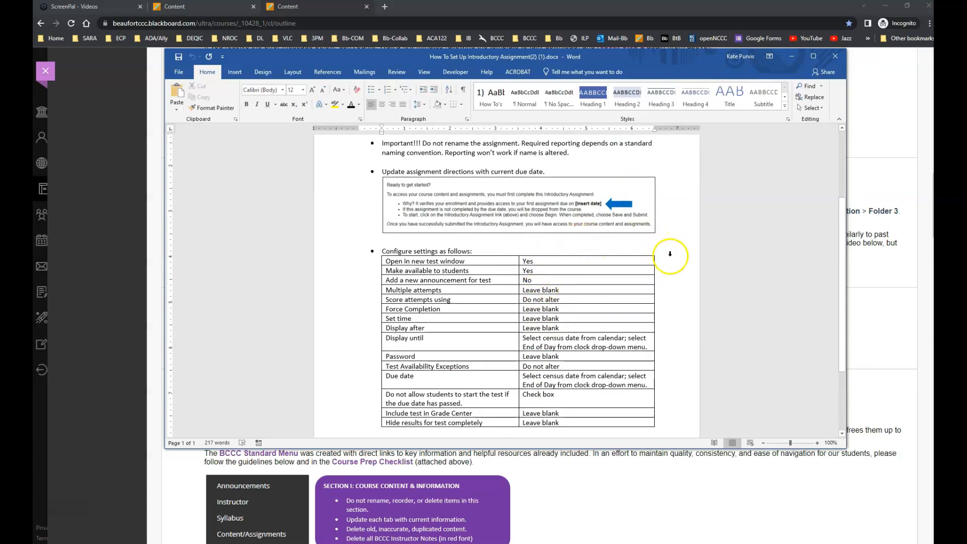
{"action": "left_click", "coordinate": [611, 259]}
{"action": "left_click_drag", "start_coordinate": [700, 59], "coordinate": [966, 66]}
Return from Course Prep to Blackboard Support and look up the Summer 2023 census dates.
{"action": "scroll", "coordinate": [447, 302], "scroll_direction": "up", "scroll_amount": 10}
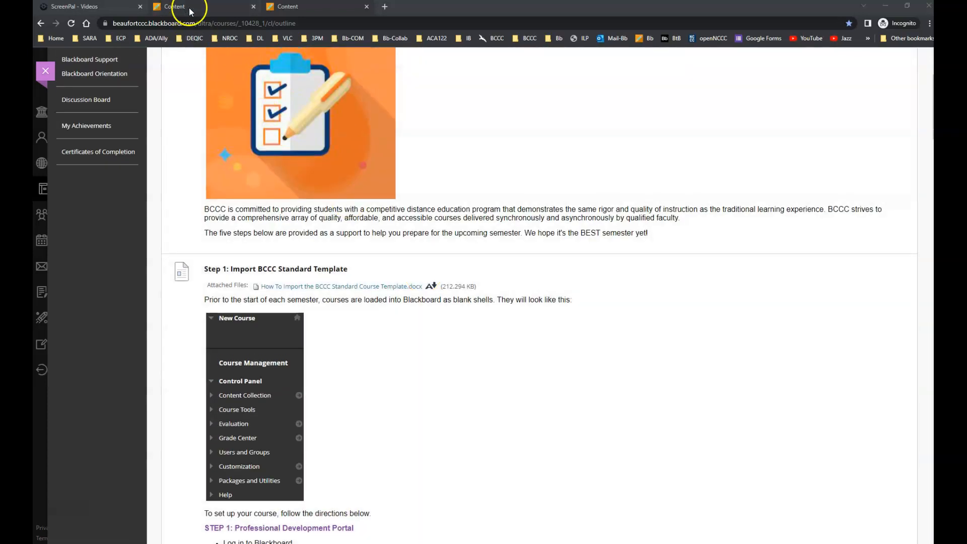
{"action": "scroll", "coordinate": [412, 354], "scroll_direction": "up", "scroll_amount": 3}
{"action": "scroll", "coordinate": [418, 372], "scroll_direction": "down", "scroll_amount": 2}
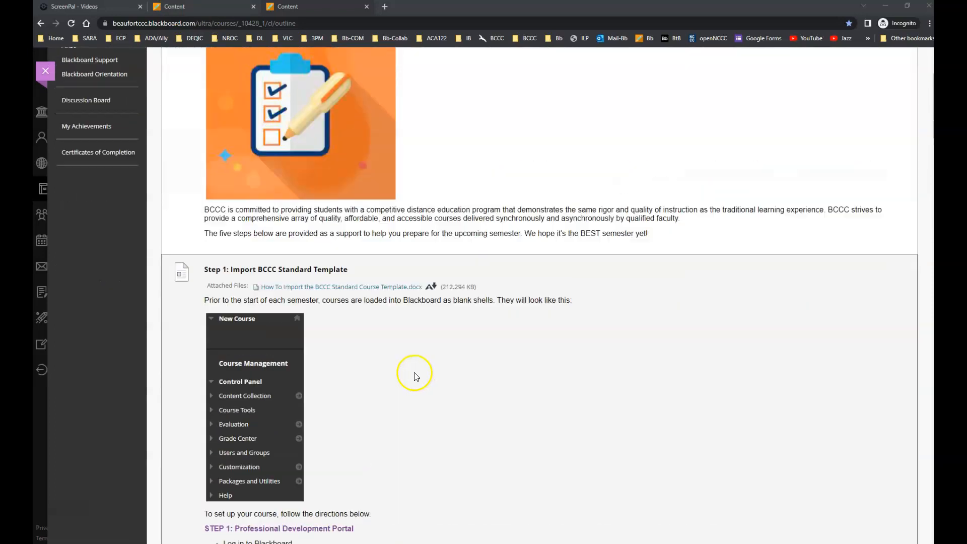
{"action": "scroll", "coordinate": [352, 328], "scroll_direction": "up", "scroll_amount": 3}
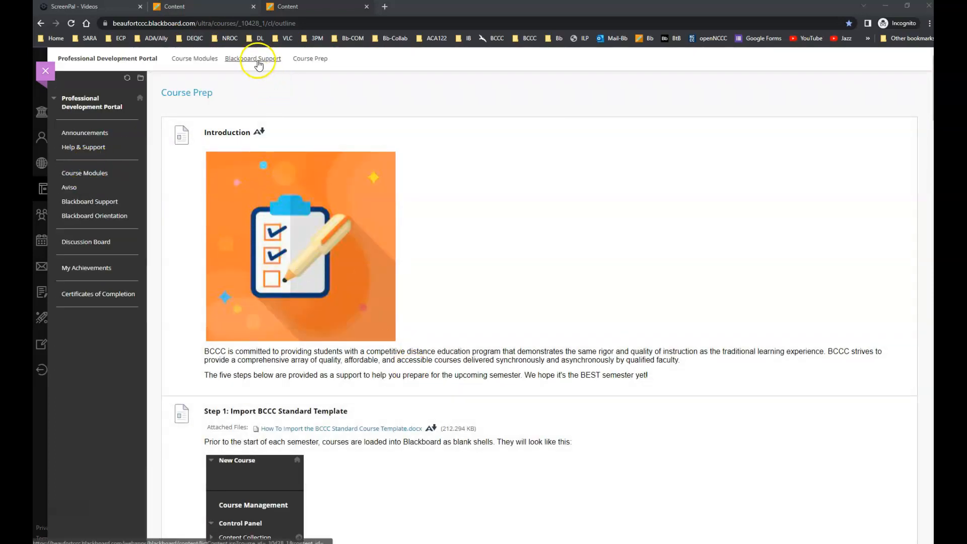
{"action": "left_click", "coordinate": [255, 59]}
{"action": "scroll", "coordinate": [428, 347], "scroll_direction": "down", "scroll_amount": 4}
{"action": "scroll", "coordinate": [427, 347], "scroll_direction": "down", "scroll_amount": 15}
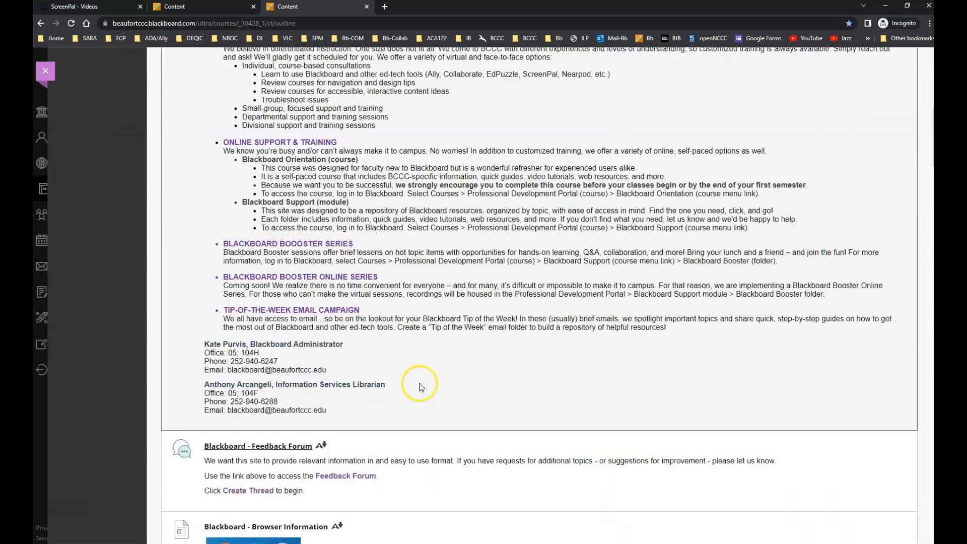
{"action": "scroll", "coordinate": [420, 387], "scroll_direction": "down", "scroll_amount": 1}
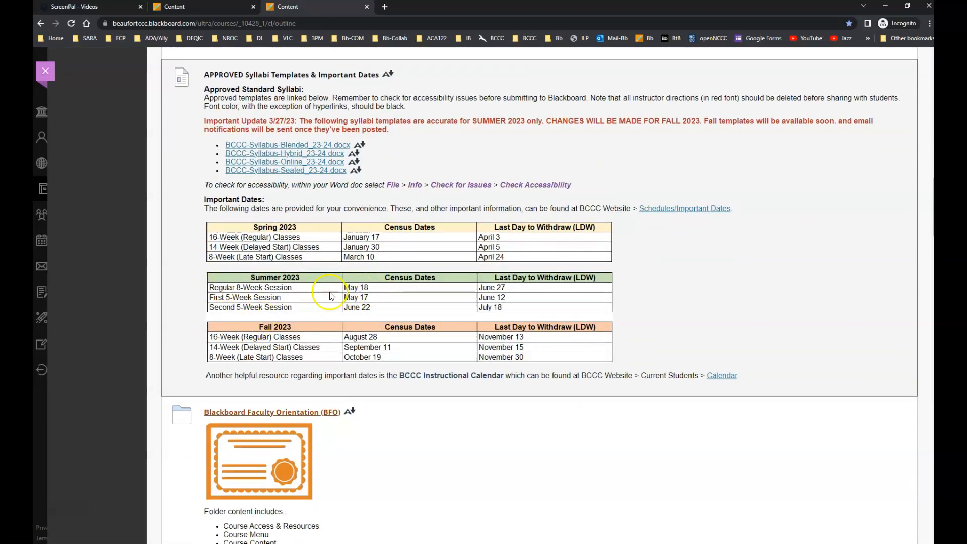
Switch to the blank course 11 content page and open the test options of the first Introductory Assignment.
{"action": "left_click", "coordinate": [197, 7]}
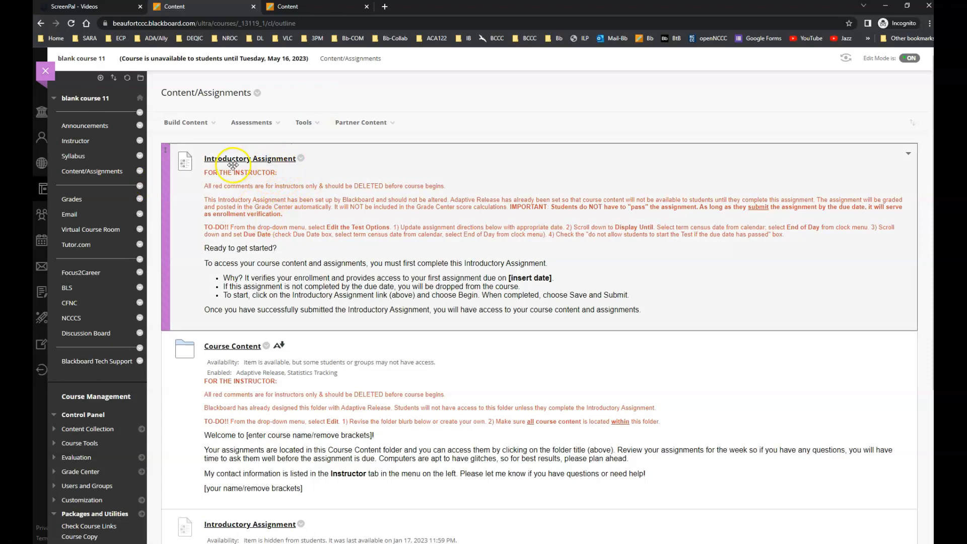
{"action": "left_click", "coordinate": [302, 159]}
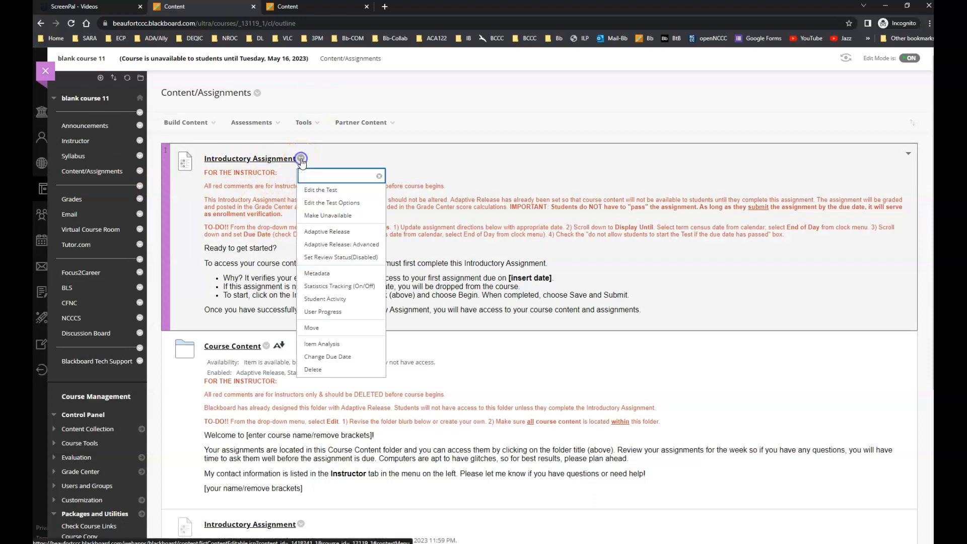
{"action": "left_click", "coordinate": [354, 207]}
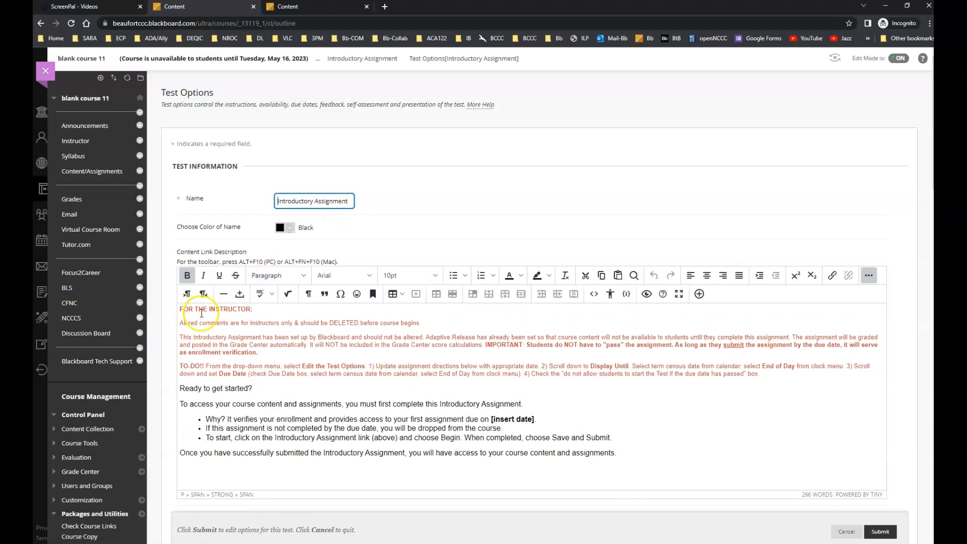
Delete the red instructor notes and the leftover blank line from the start of the content link description.
{"action": "left_click_drag", "start_coordinate": [760, 373], "coordinate": [168, 309]}
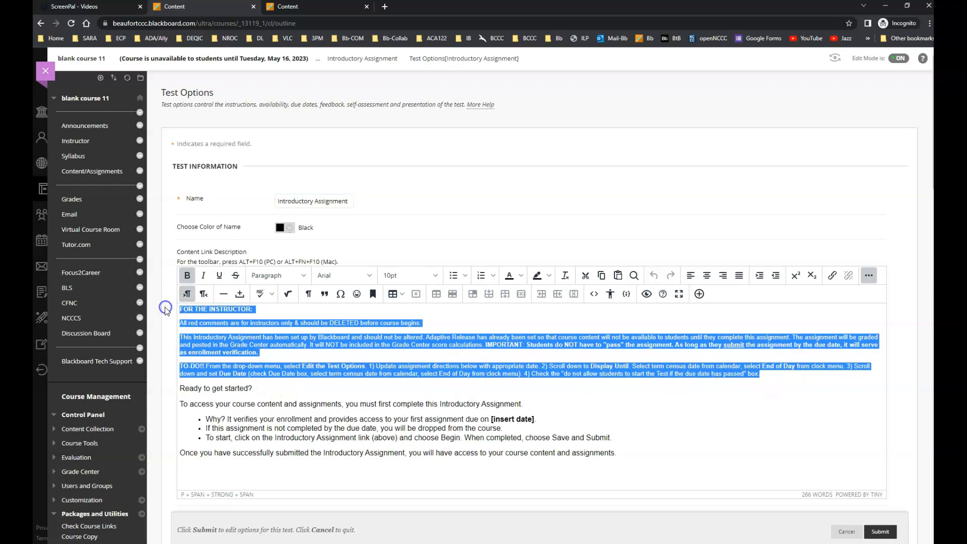
{"action": "key", "text": "BackSpace"}
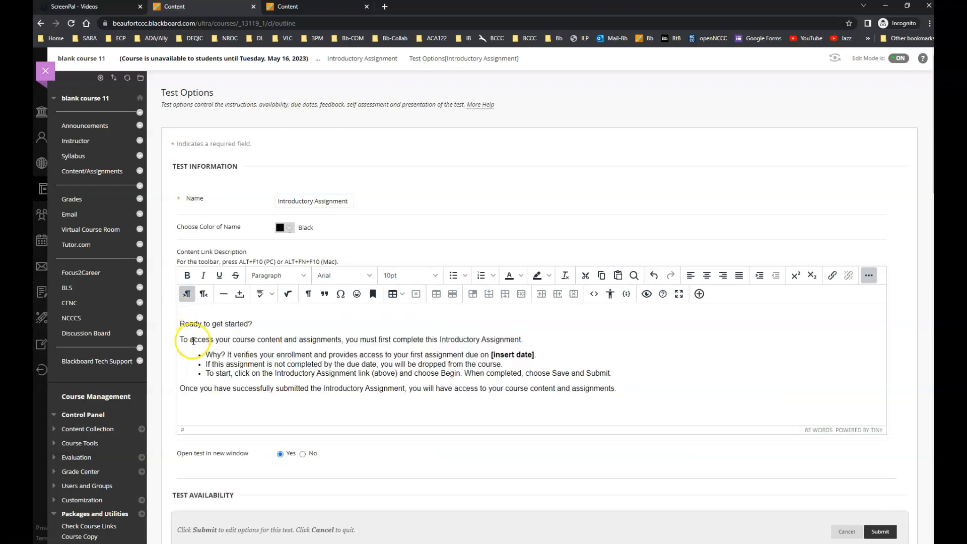
{"action": "key", "text": "BackSpace"}
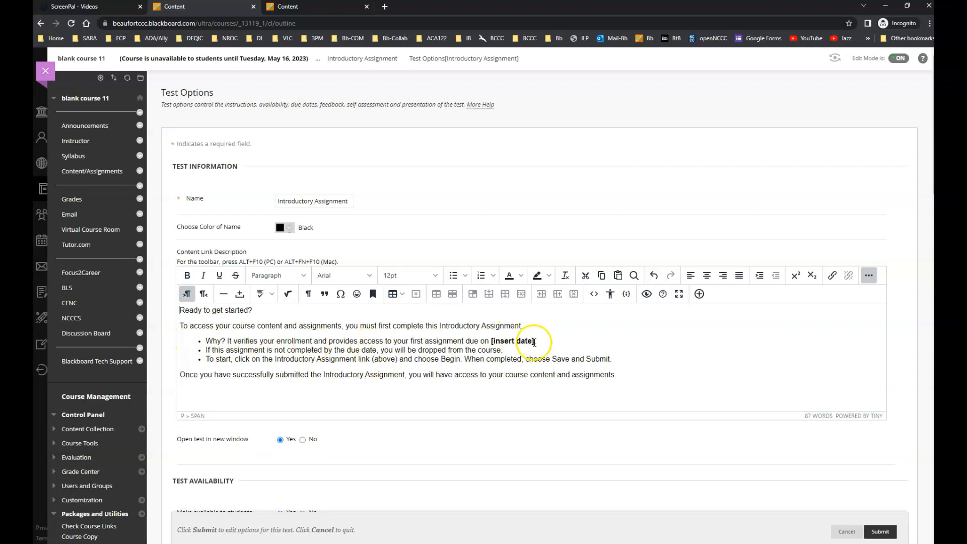
Replace the [insert date] placeholder in the description with the census date May 18, 2023, in bold.
{"action": "left_click", "coordinate": [535, 342]}
{"action": "key", "text": "BackSpace"}
{"action": "key", "text": "BackSpace"}
{"action": "key", "text": "BackSpace"}
{"action": "key", "text": "BackSpace"}
{"action": "key", "text": "BackSpace"}
{"action": "key", "text": "BackSpace"}
{"action": "key", "text": "BackSpace"}
{"action": "key", "text": "BackSpace"}
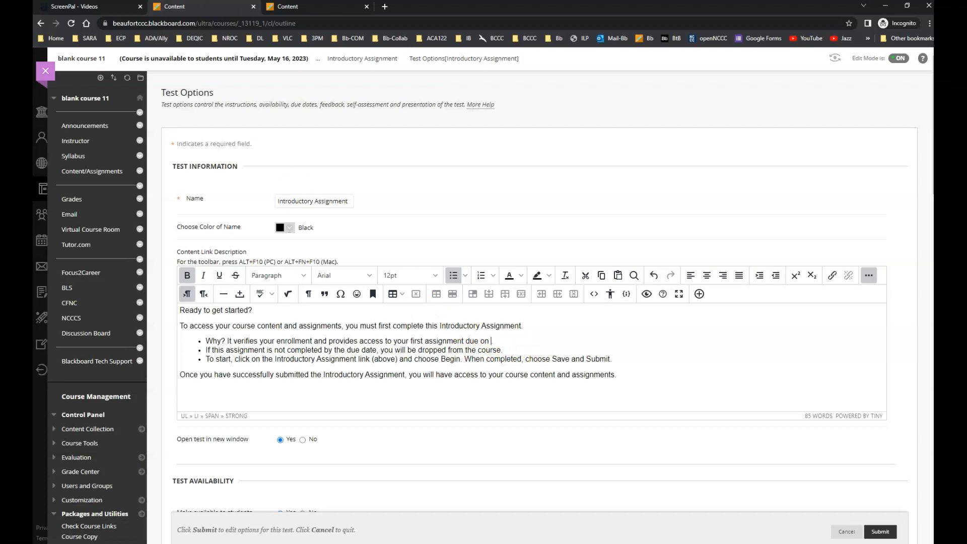
{"action": "left_click", "coordinate": [310, 7]}
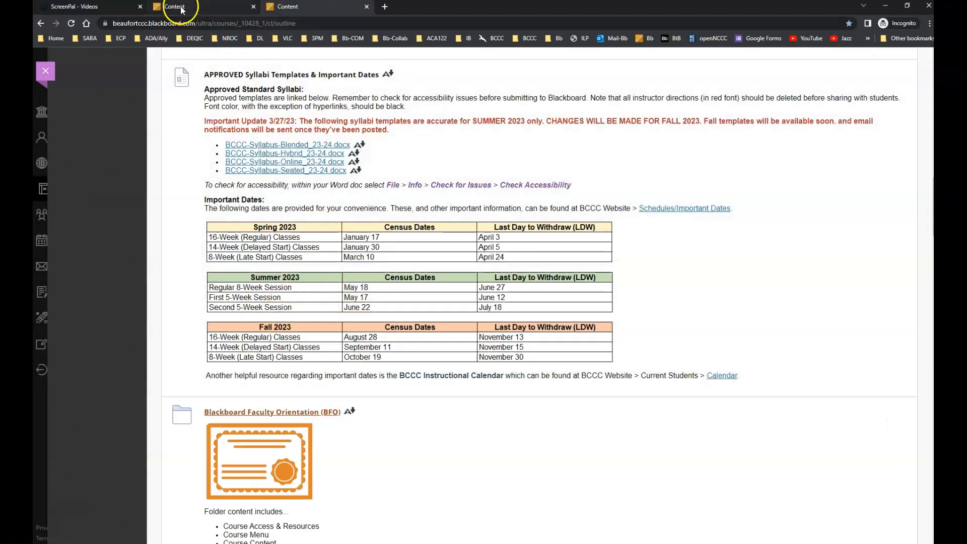
{"action": "left_click", "coordinate": [182, 10]}
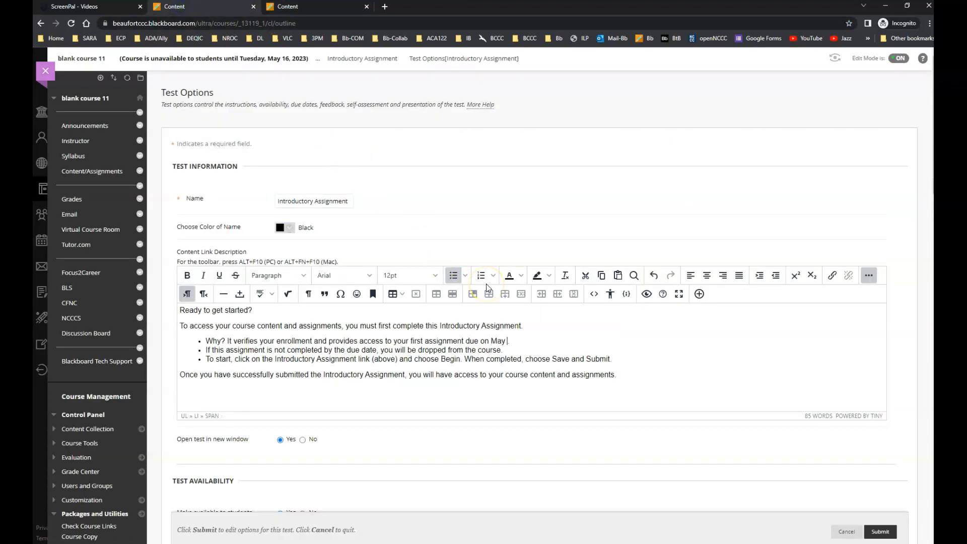
{"action": "type", "text": ", 2023"}
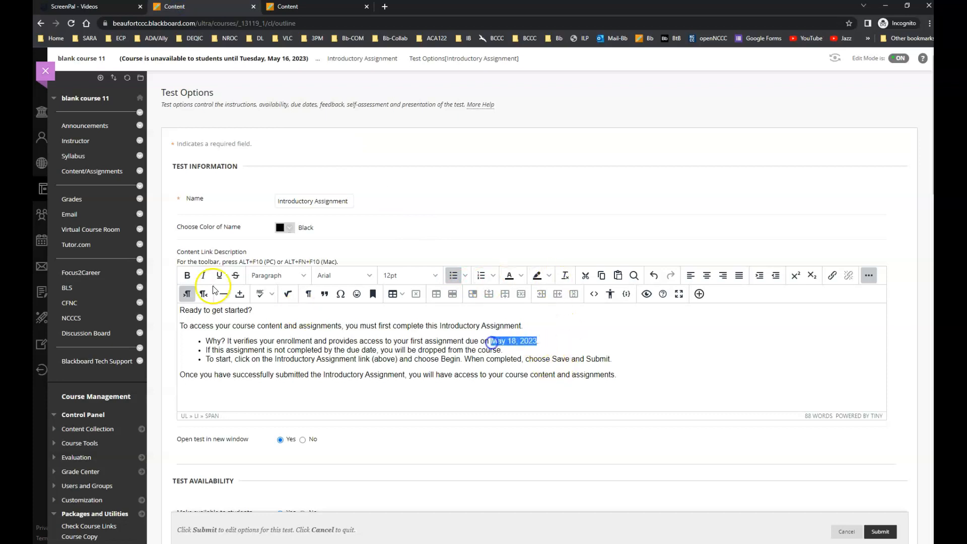
{"action": "left_click", "coordinate": [187, 276]}
{"action": "left_click", "coordinate": [558, 338]}
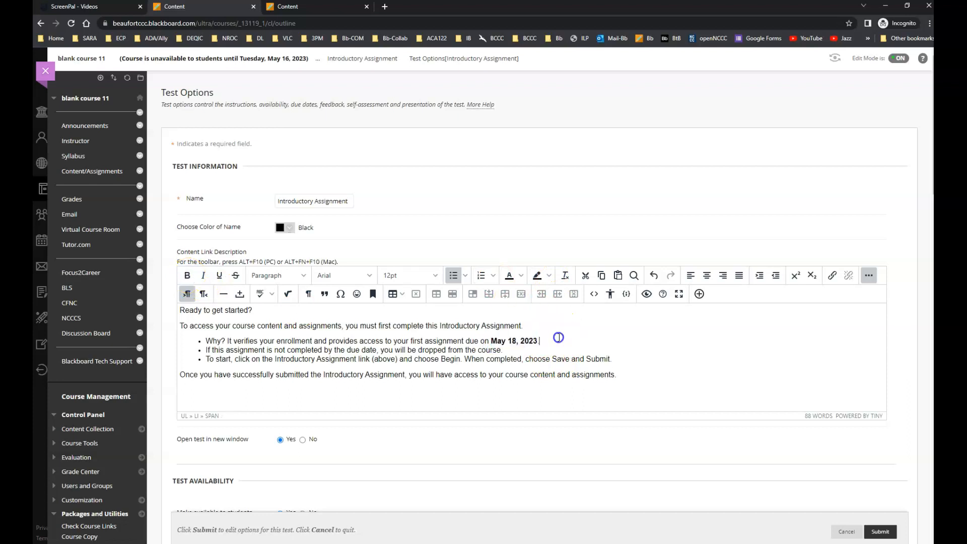
Consult the settings table in the Word setup guide and check the test's new-window, availability, announcement, attempts, completion and timer options against it.
{"action": "scroll", "coordinate": [529, 398], "scroll_direction": "down", "scroll_amount": 2}
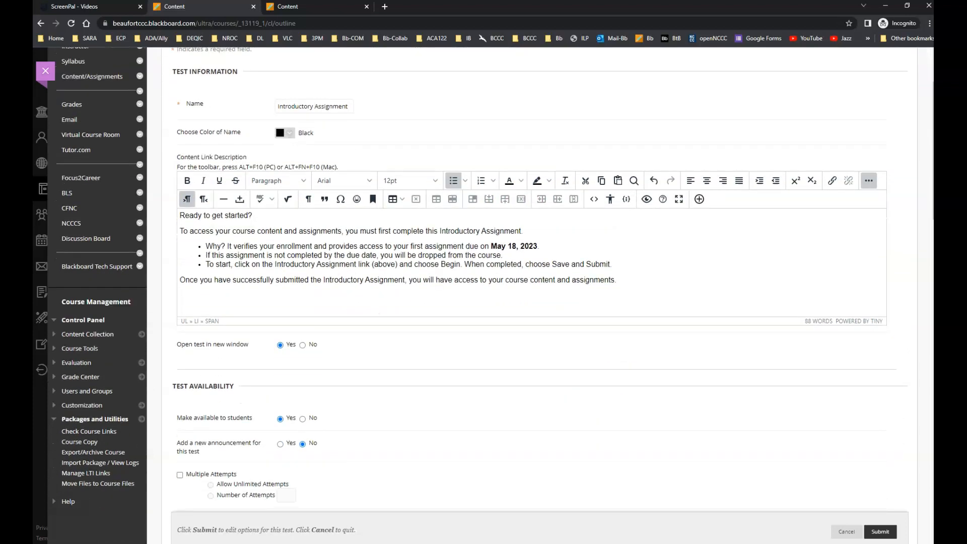
{"action": "left_click_drag", "start_coordinate": [934, 192], "coordinate": [760, 120]}
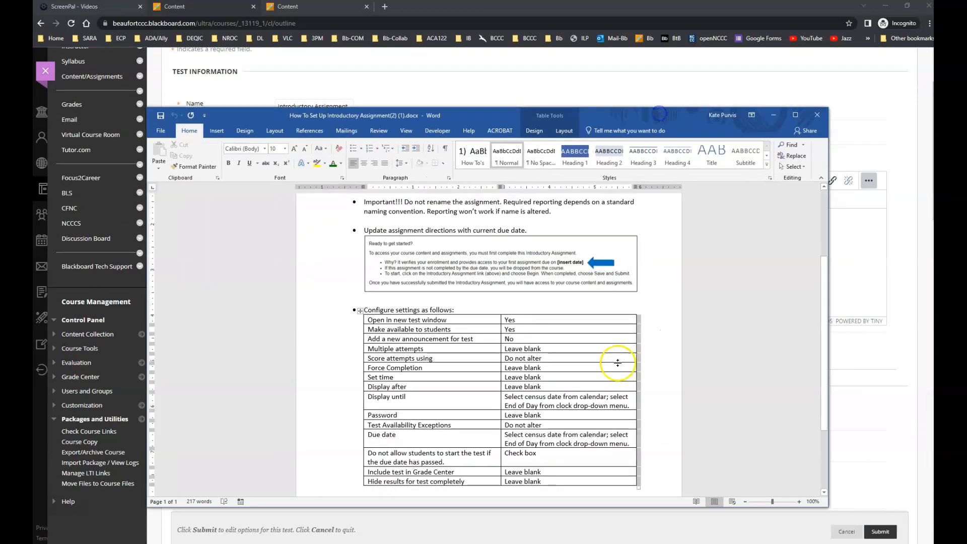
{"action": "left_click_drag", "start_coordinate": [692, 116], "coordinate": [966, 86]}
{"action": "scroll", "coordinate": [442, 377], "scroll_direction": "down", "scroll_amount": 2}
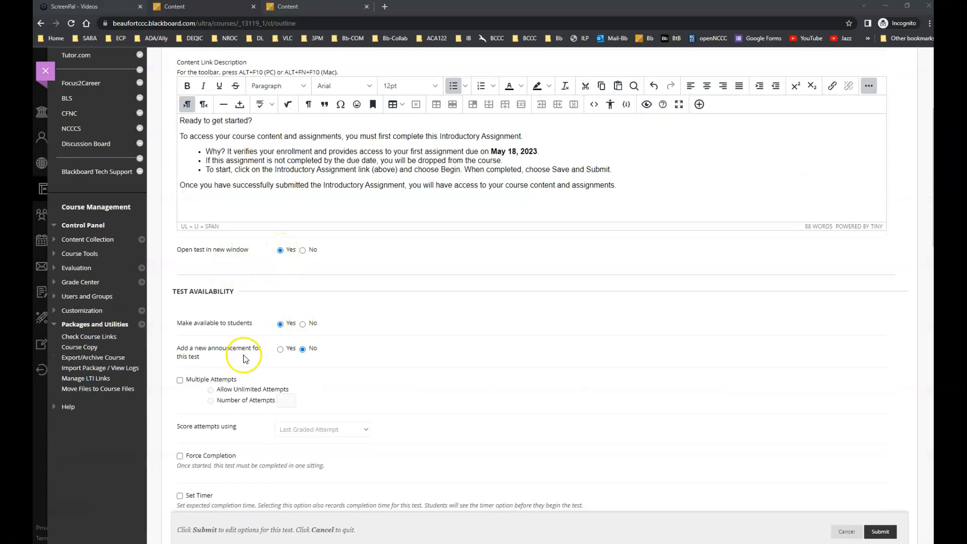
{"action": "scroll", "coordinate": [248, 353], "scroll_direction": "down", "scroll_amount": 2}
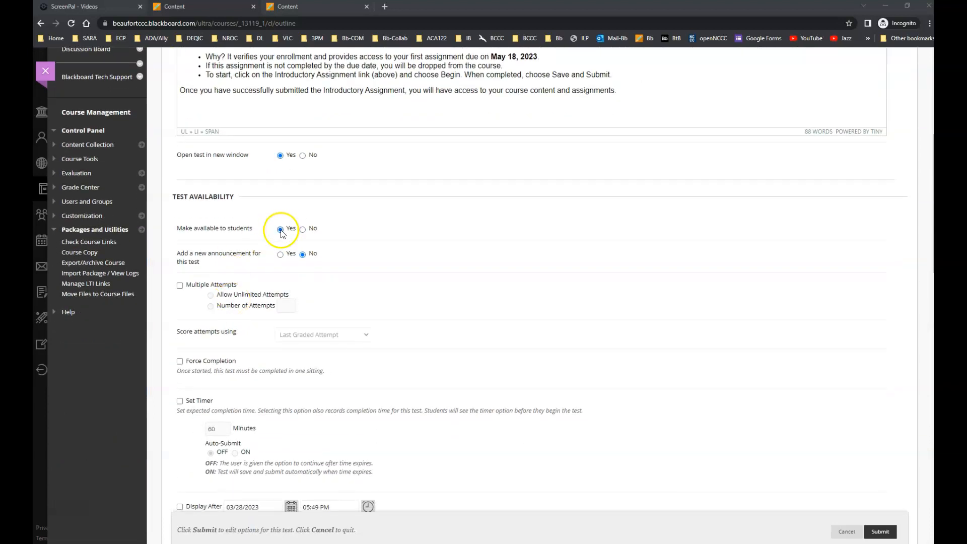
{"action": "scroll", "coordinate": [398, 348], "scroll_direction": "down", "scroll_amount": 2}
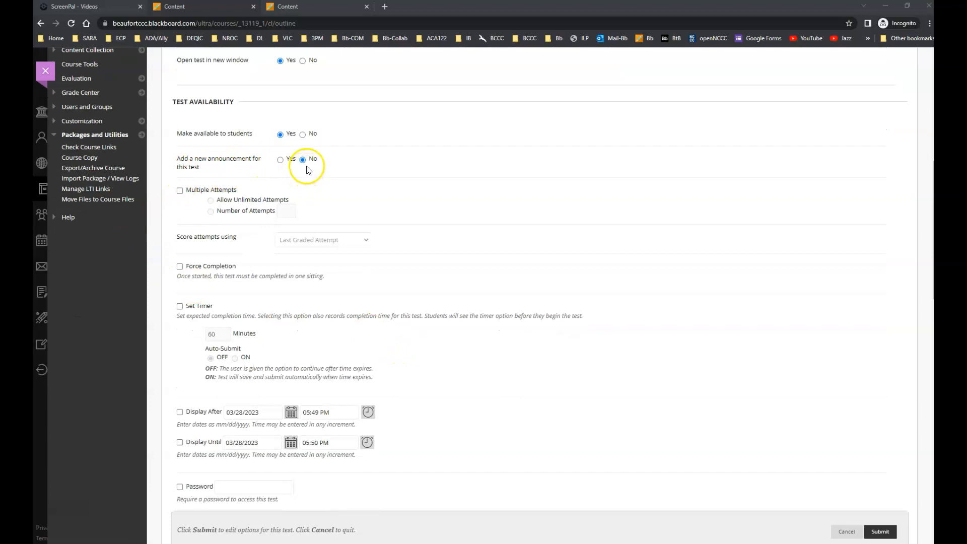
{"action": "scroll", "coordinate": [406, 220], "scroll_direction": "down", "scroll_amount": 1}
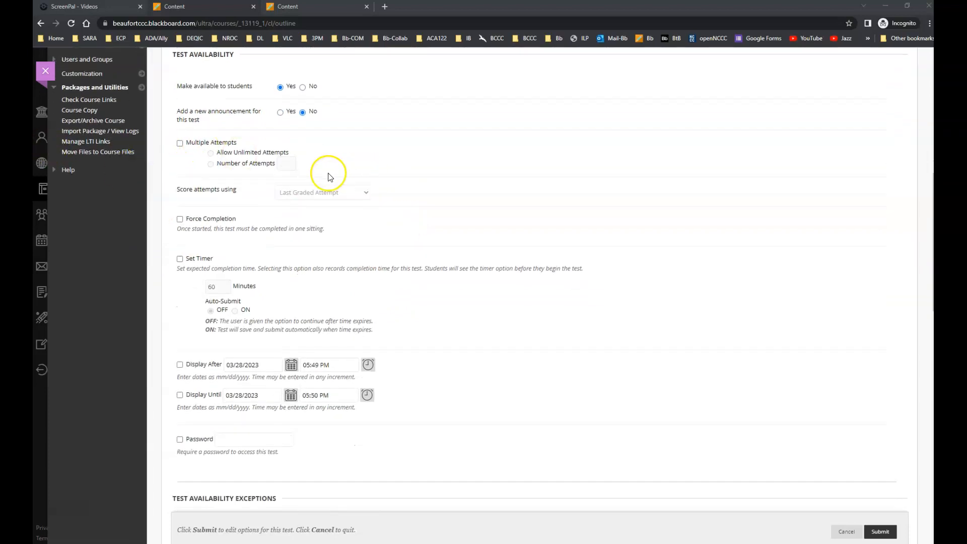
{"action": "scroll", "coordinate": [447, 261], "scroll_direction": "down", "scroll_amount": 2}
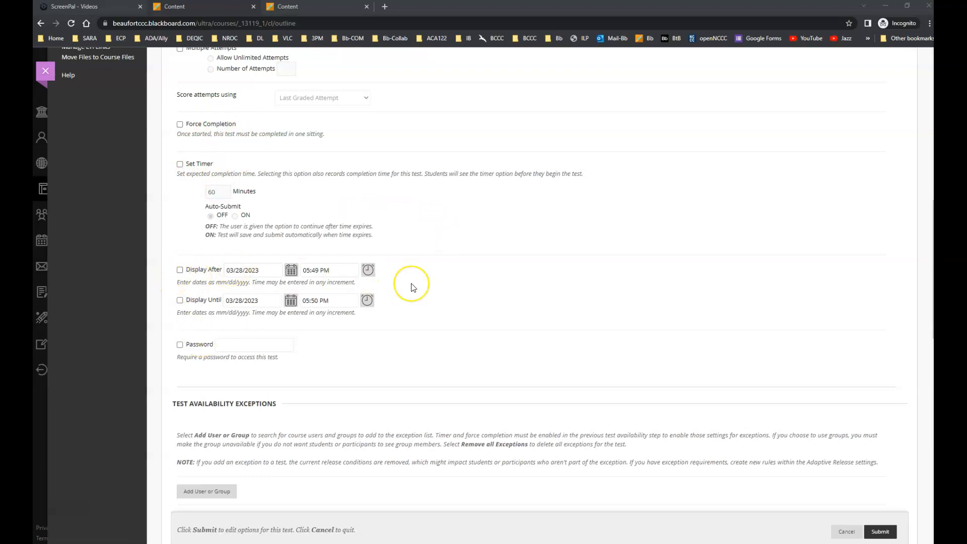
Enable the Display Until restriction for the test and choose April 18, 2023 as its date.
{"action": "left_click", "coordinate": [180, 301]}
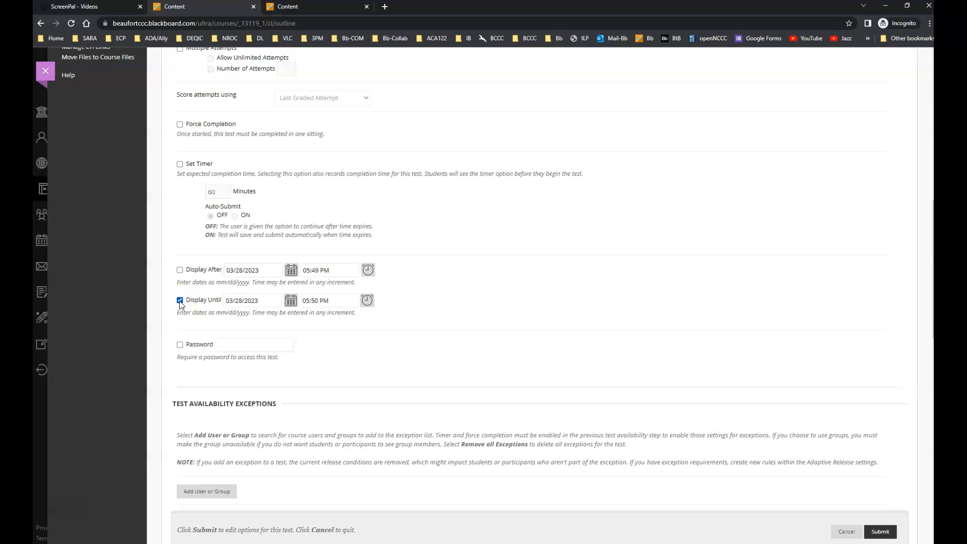
{"action": "left_click", "coordinate": [290, 301]}
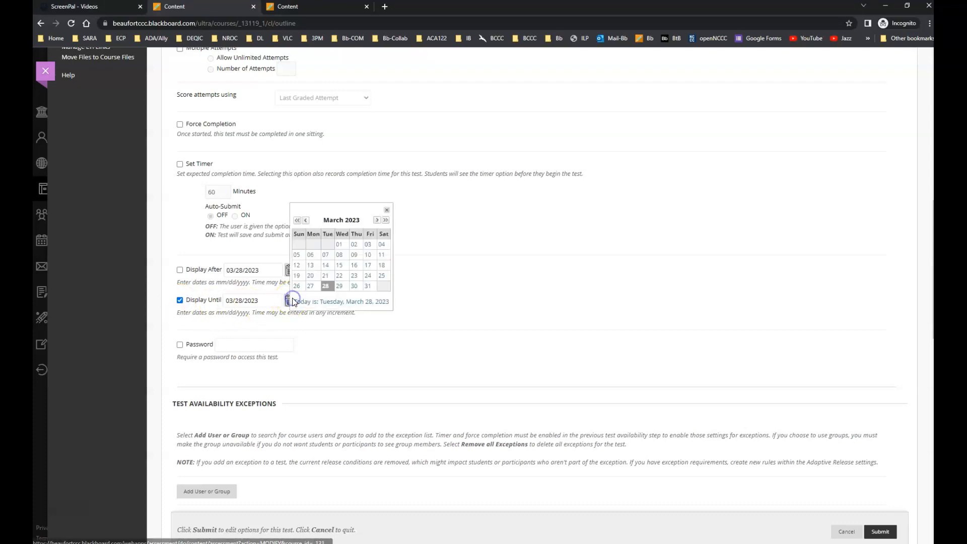
{"action": "left_click", "coordinate": [379, 220]}
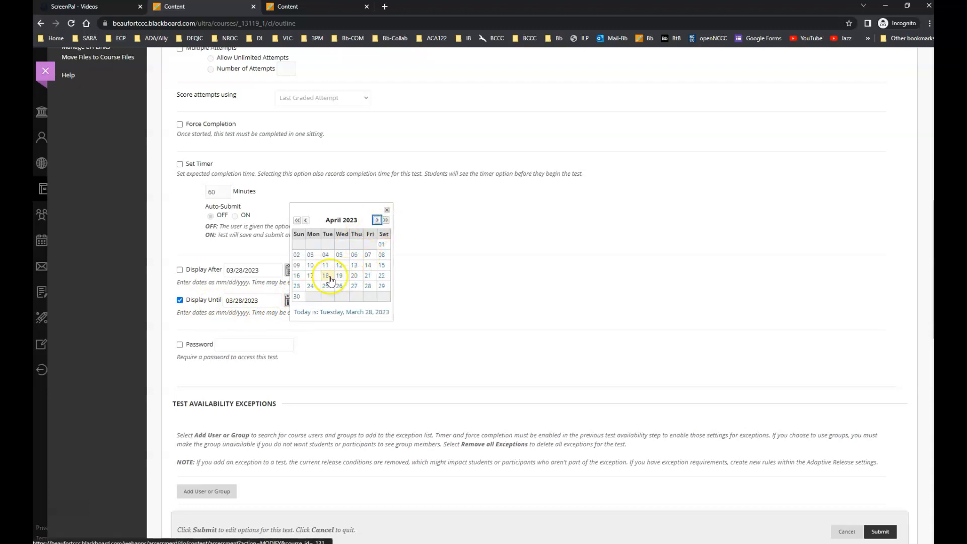
{"action": "left_click", "coordinate": [327, 277]}
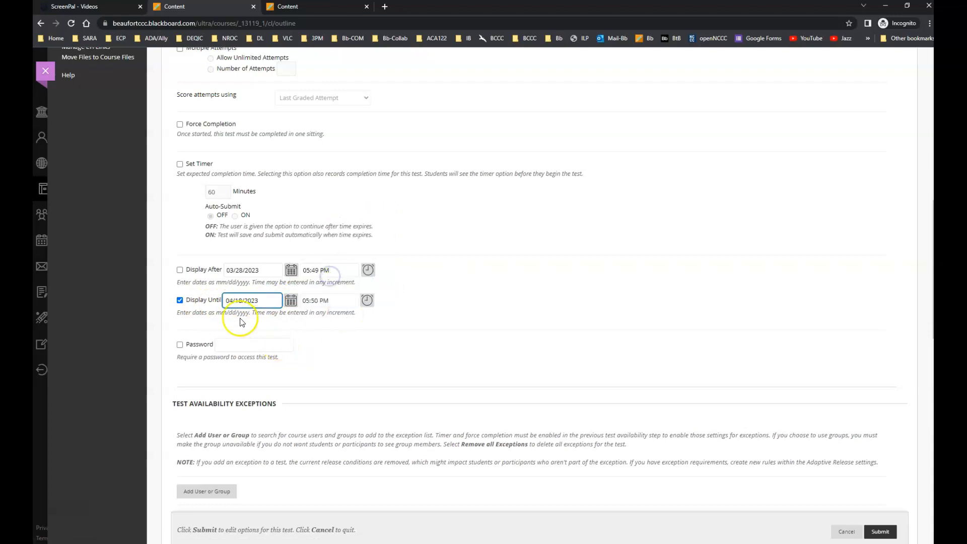
Recheck the Summer 2023 census dates and set Display Until to May 18, 2023 at End of Day.
{"action": "left_click", "coordinate": [308, 10]}
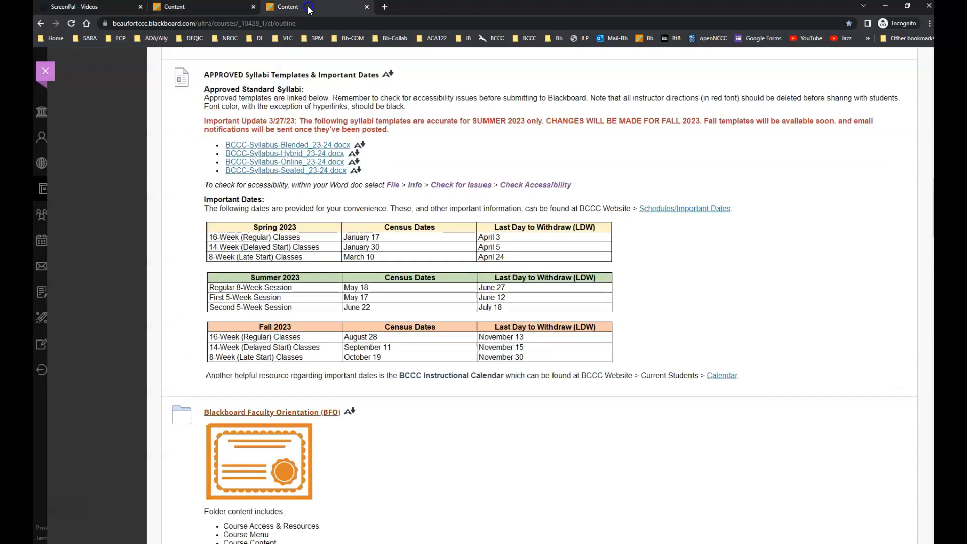
{"action": "left_click", "coordinate": [207, 9]}
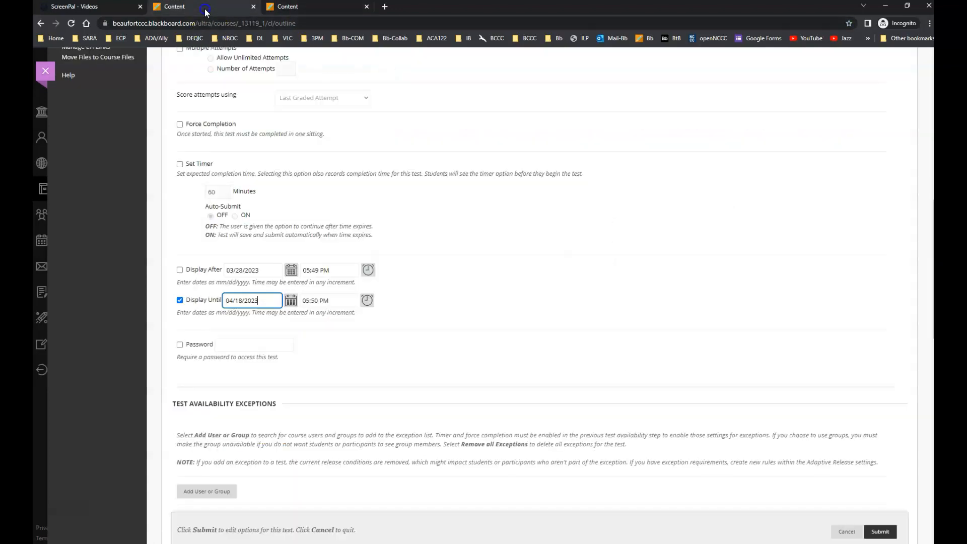
{"action": "left_click", "coordinate": [290, 301]}
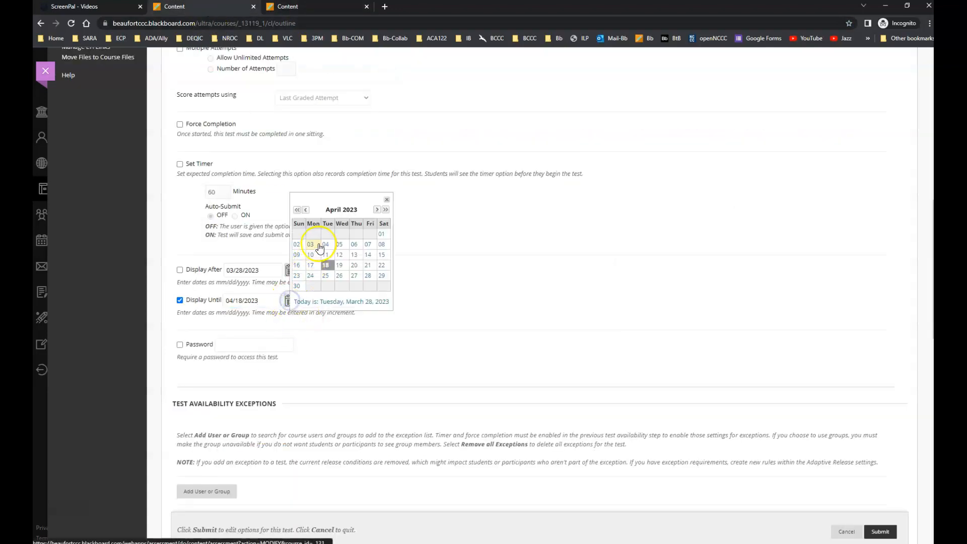
{"action": "left_click", "coordinate": [377, 210]}
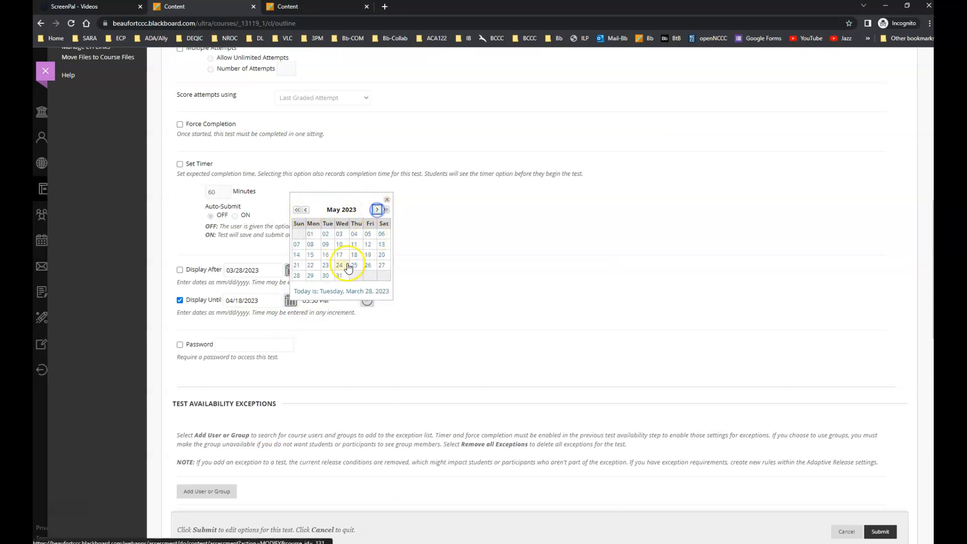
{"action": "left_click", "coordinate": [355, 255]}
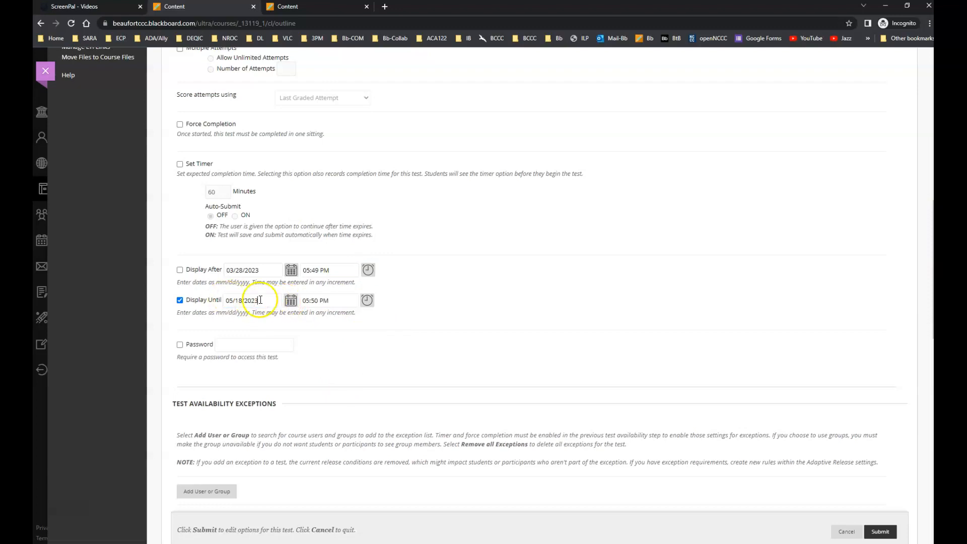
{"action": "left_click", "coordinate": [367, 301]}
{"action": "left_click_drag", "start_coordinate": [410, 229], "coordinate": [411, 308]}
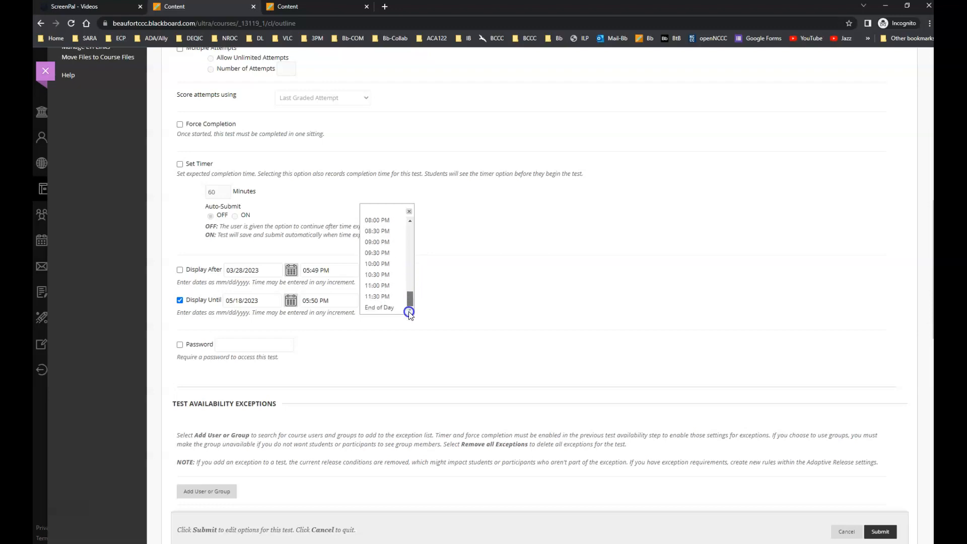
{"action": "left_click", "coordinate": [380, 308]}
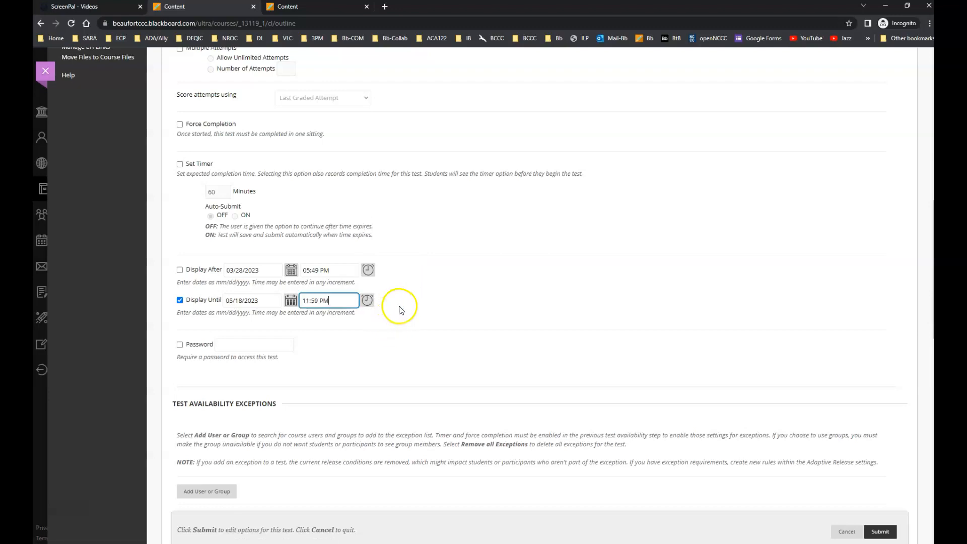
Enable the test's due date and set it to the census date, May 18, 2023.
{"action": "scroll", "coordinate": [509, 324], "scroll_direction": "down", "scroll_amount": 3}
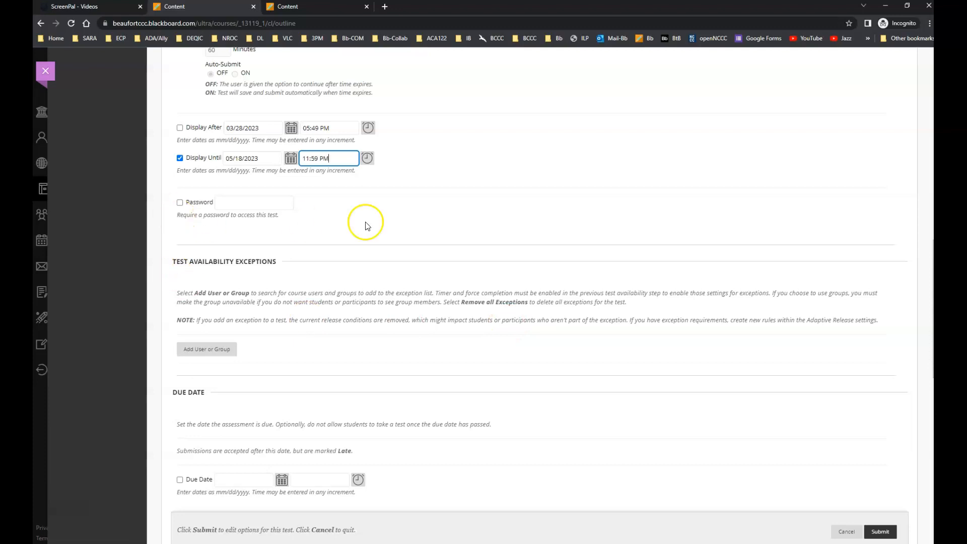
{"action": "scroll", "coordinate": [454, 226], "scroll_direction": "down", "scroll_amount": 3}
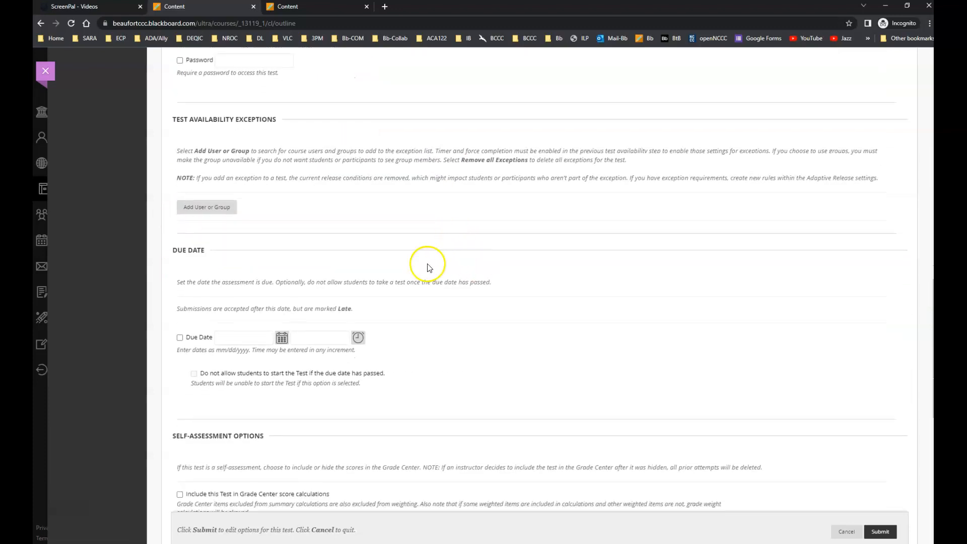
{"action": "scroll", "coordinate": [428, 279], "scroll_direction": "down", "scroll_amount": 1}
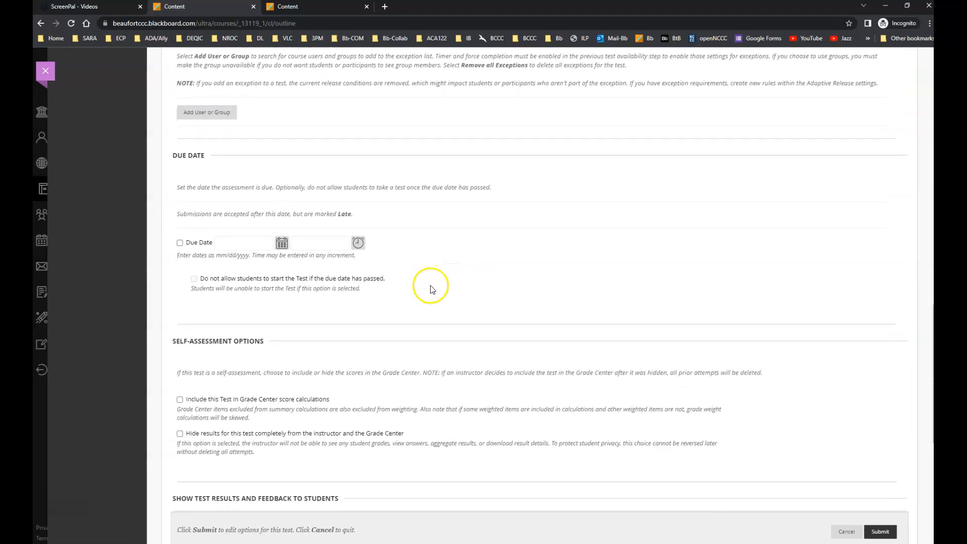
{"action": "left_click", "coordinate": [179, 244]}
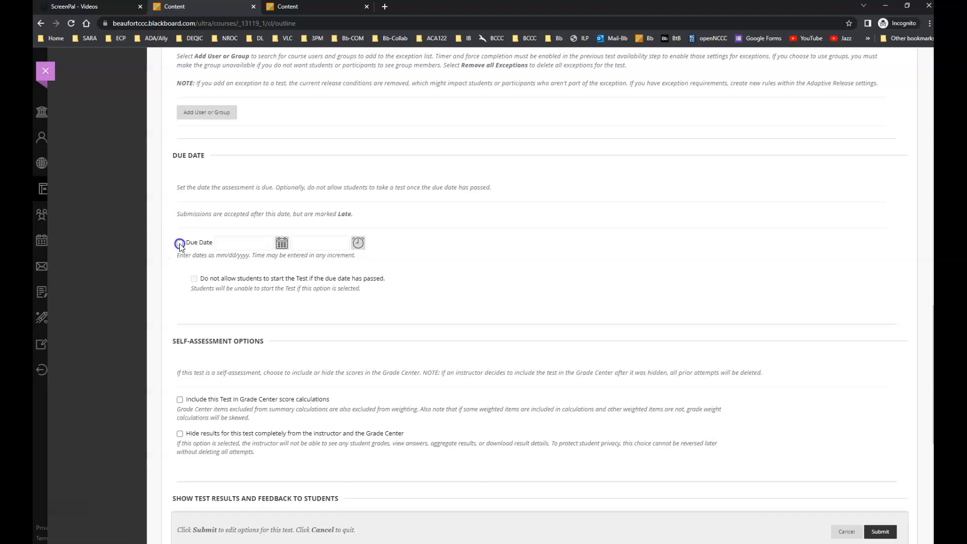
{"action": "left_click", "coordinate": [282, 244]}
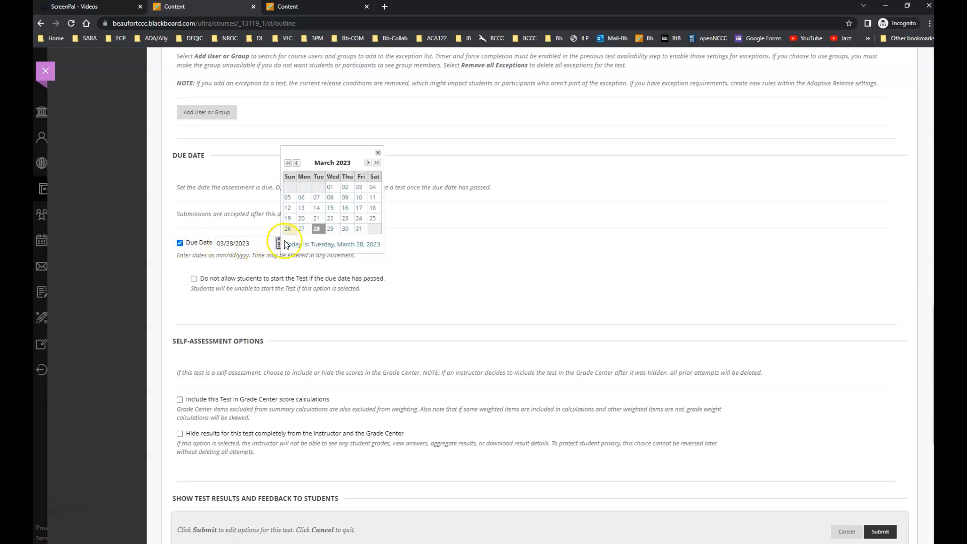
{"action": "left_click", "coordinate": [367, 163]}
{"action": "left_click", "coordinate": [368, 163]}
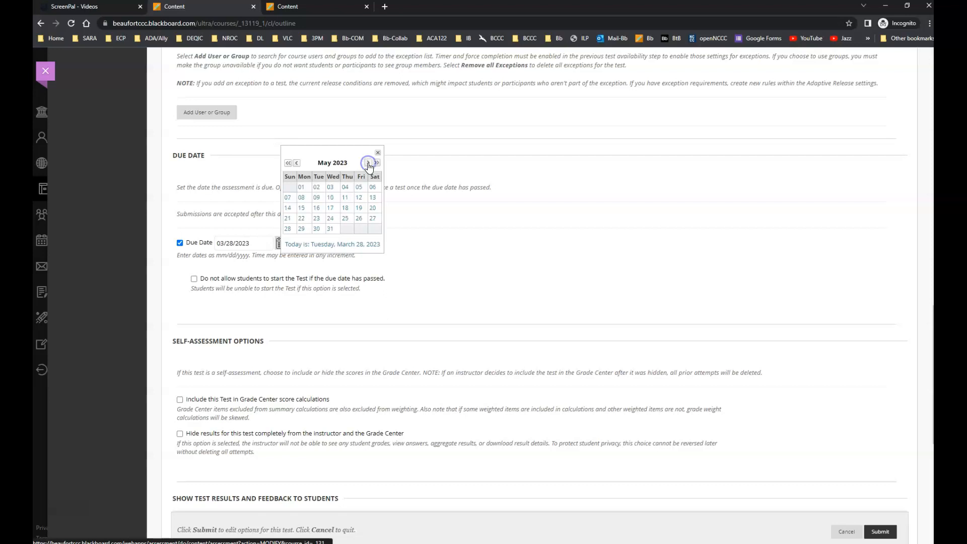
{"action": "left_click", "coordinate": [345, 208]}
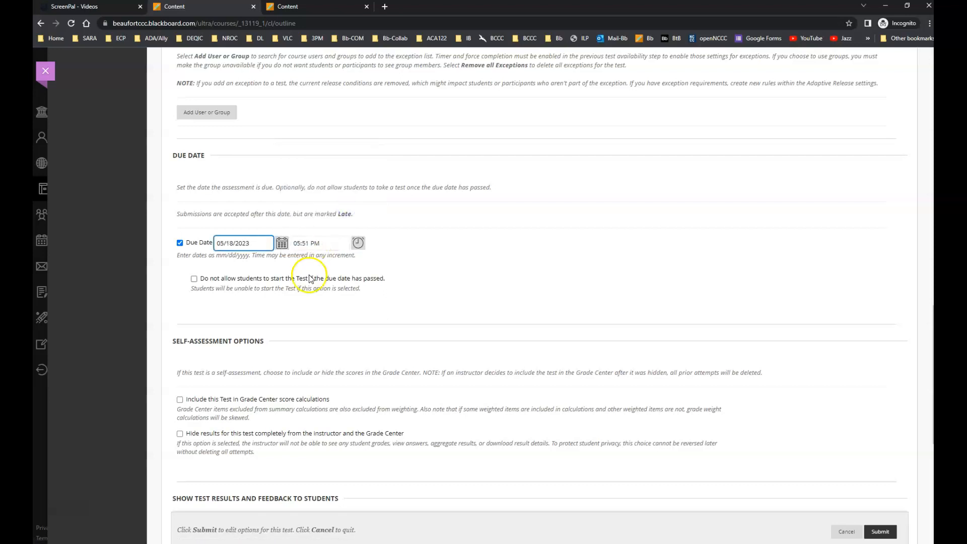
Set the due time to End of Day and disallow starting the test once the due date has passed.
{"action": "left_click", "coordinate": [359, 244]}
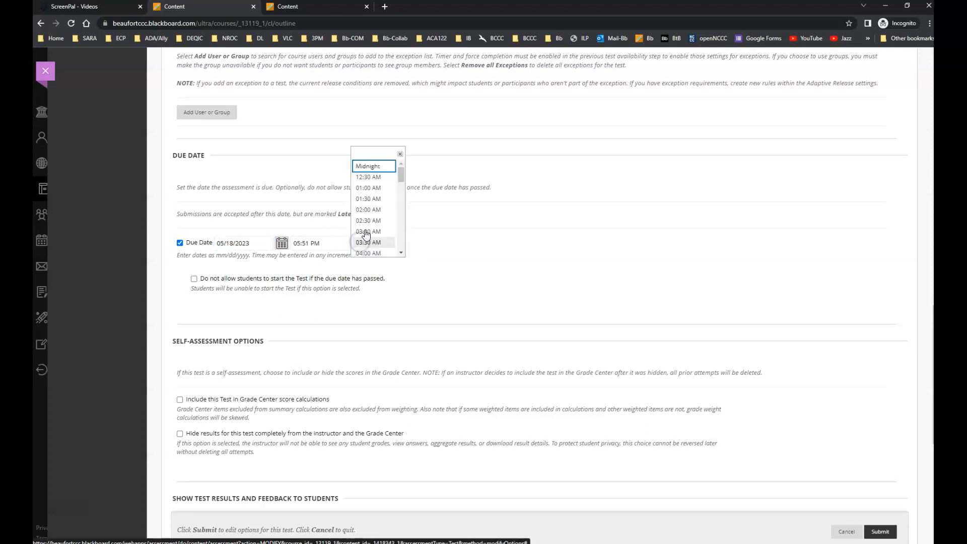
{"action": "left_click_drag", "start_coordinate": [402, 173], "coordinate": [402, 248]}
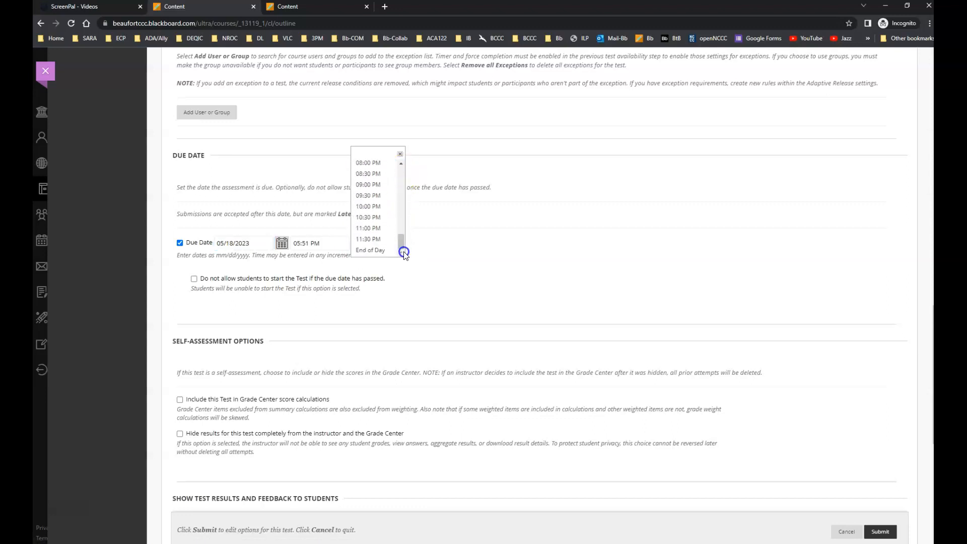
{"action": "left_click", "coordinate": [377, 252]}
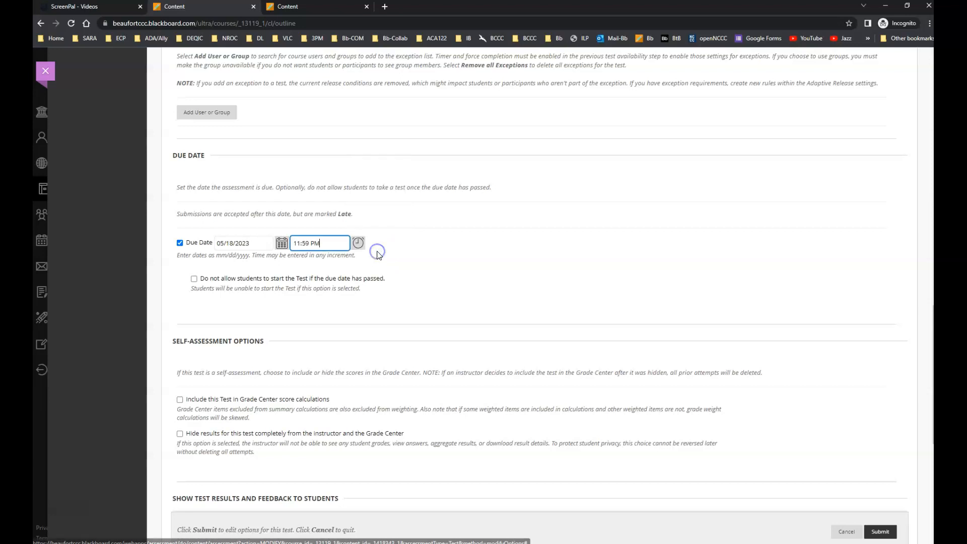
{"action": "left_click", "coordinate": [194, 279]}
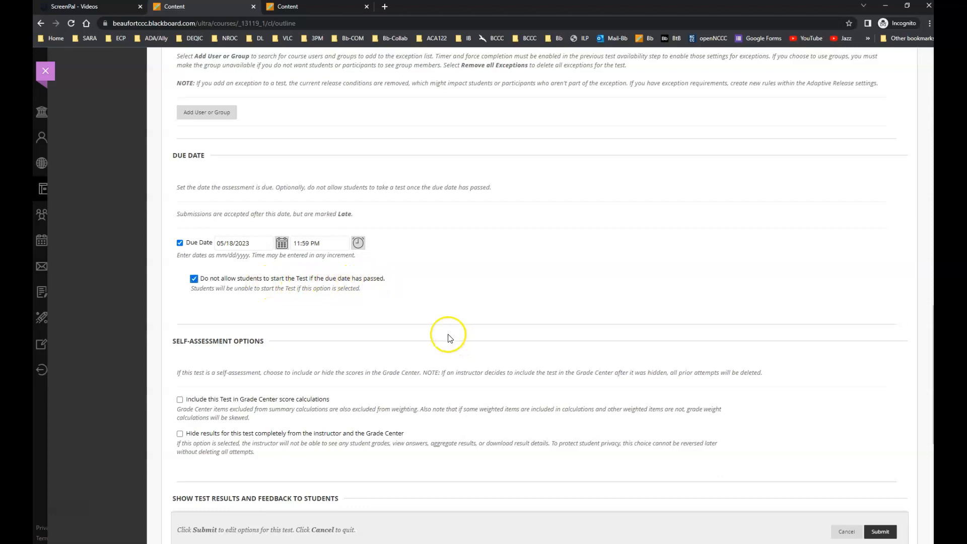
Submit the edited test options of the Introductory Assignment.
{"action": "scroll", "coordinate": [395, 356], "scroll_direction": "down", "scroll_amount": 3}
{"action": "scroll", "coordinate": [296, 313], "scroll_direction": "down", "scroll_amount": 4}
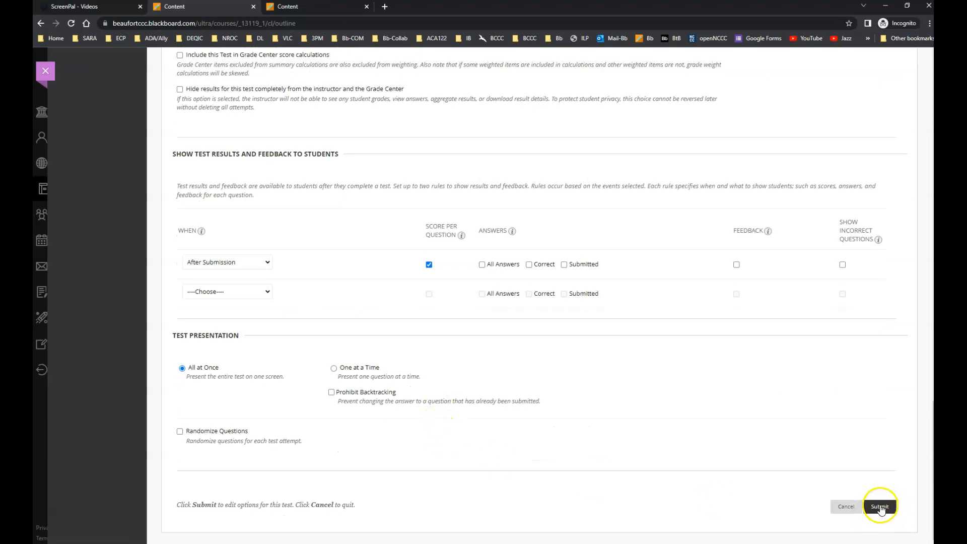
{"action": "left_click", "coordinate": [880, 507]}
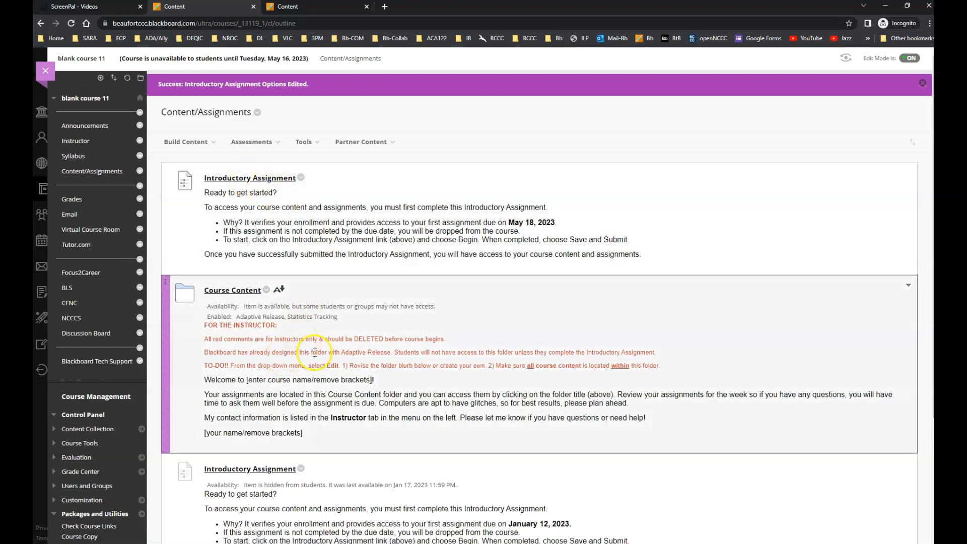
Compare the two Introductory Assignment items and Course Content folders on the content page, including their descriptions and availability.
{"action": "scroll", "coordinate": [312, 353], "scroll_direction": "down", "scroll_amount": 1}
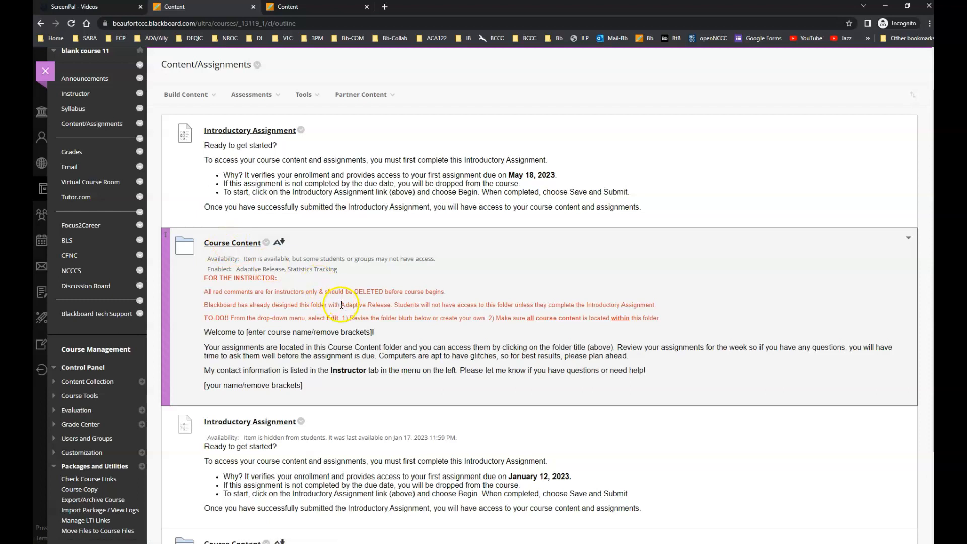
{"action": "scroll", "coordinate": [372, 290], "scroll_direction": "down", "scroll_amount": 3}
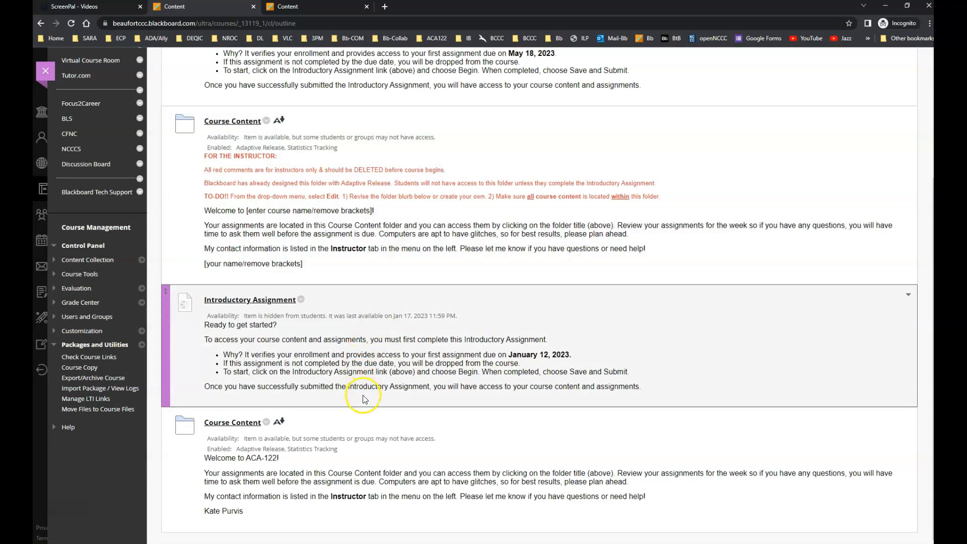
{"action": "scroll", "coordinate": [359, 403], "scroll_direction": "up", "scroll_amount": 3}
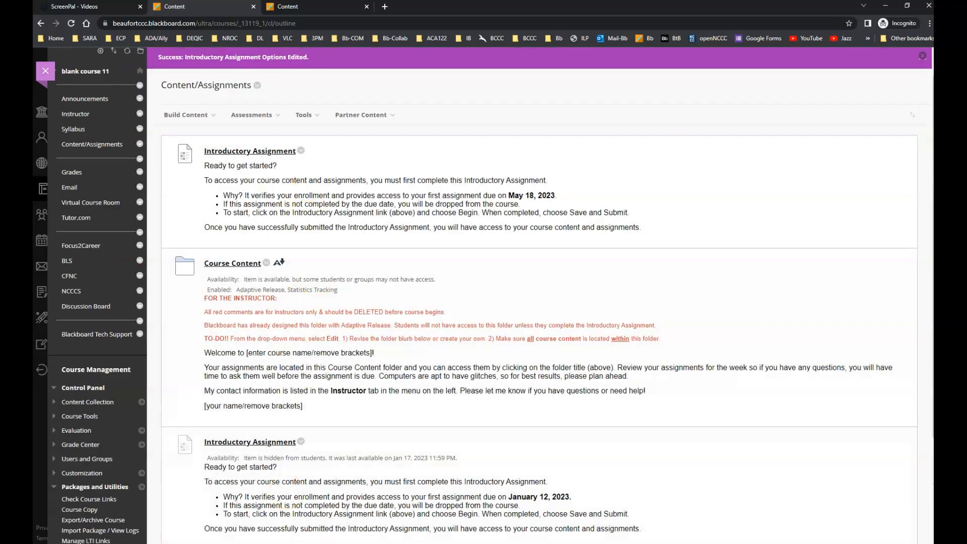
{"action": "scroll", "coordinate": [328, 334], "scroll_direction": "down", "scroll_amount": 3}
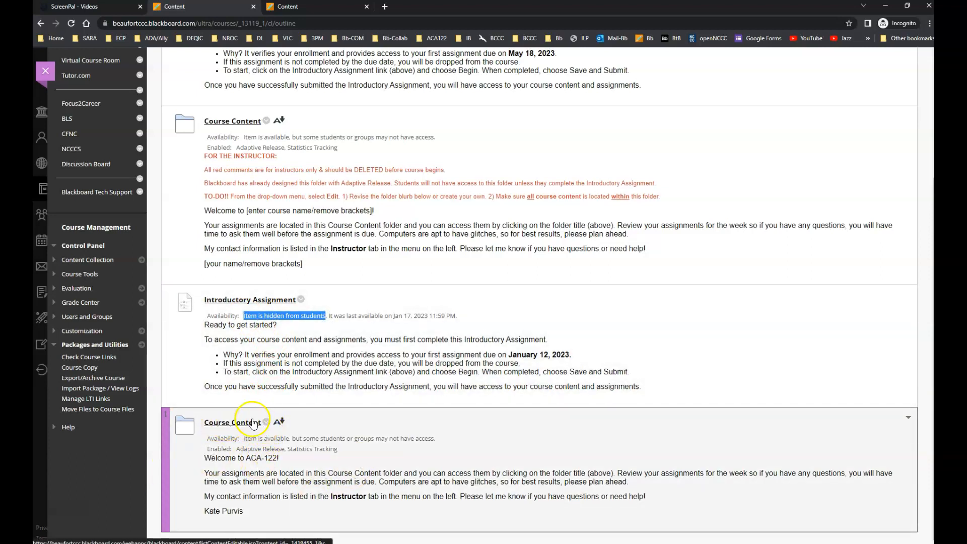
Check the contents of the ACA-122 Course Content folder and the template Course Content folder, returning to the Content/Assignments page after each.
{"action": "left_click", "coordinate": [232, 425]}
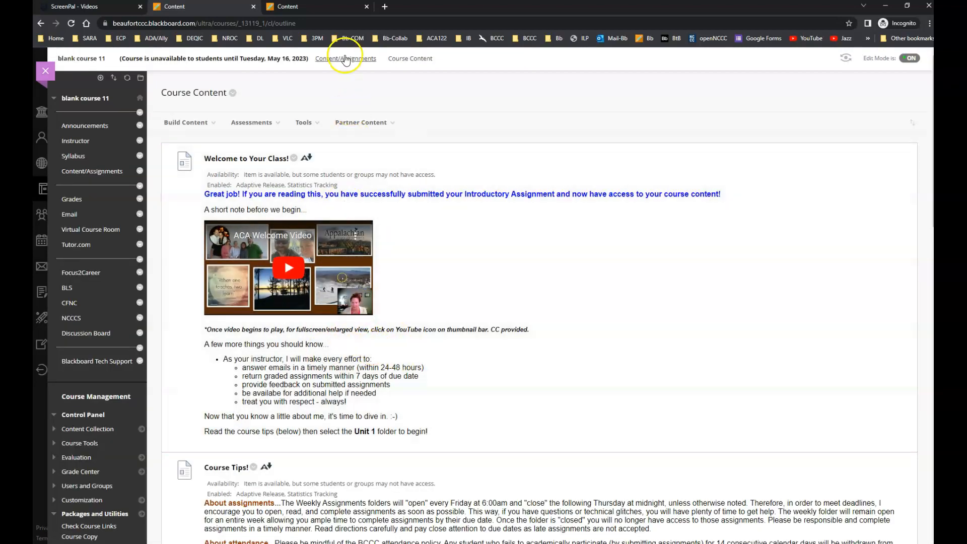
{"action": "left_click", "coordinate": [345, 58]}
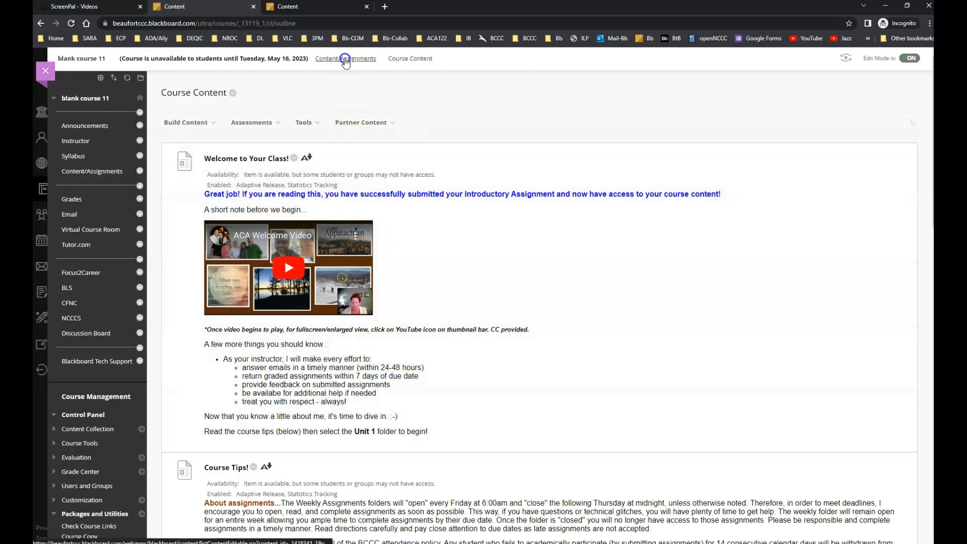
{"action": "scroll", "coordinate": [289, 498], "scroll_direction": "down", "scroll_amount": 3}
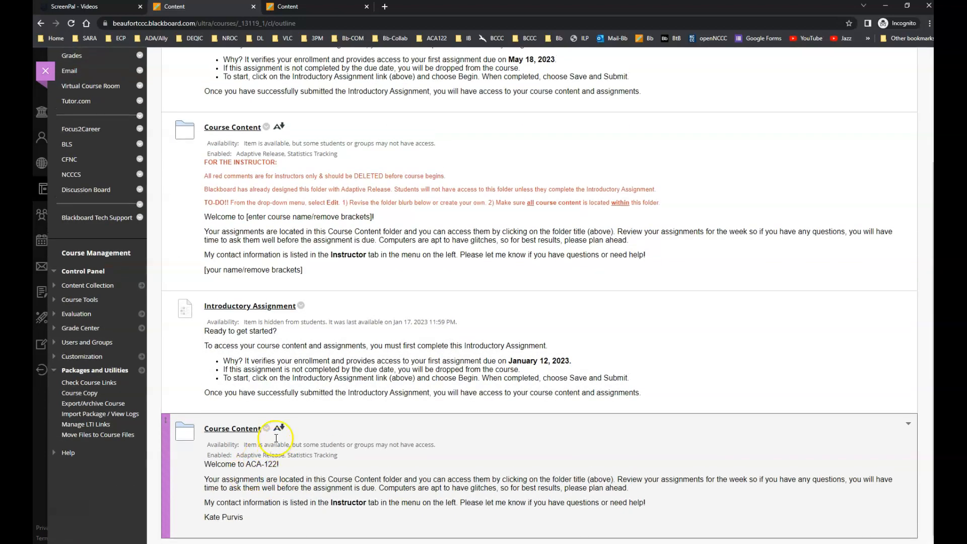
{"action": "scroll", "coordinate": [272, 426], "scroll_direction": "up", "scroll_amount": 2}
{"action": "left_click", "coordinate": [237, 215]}
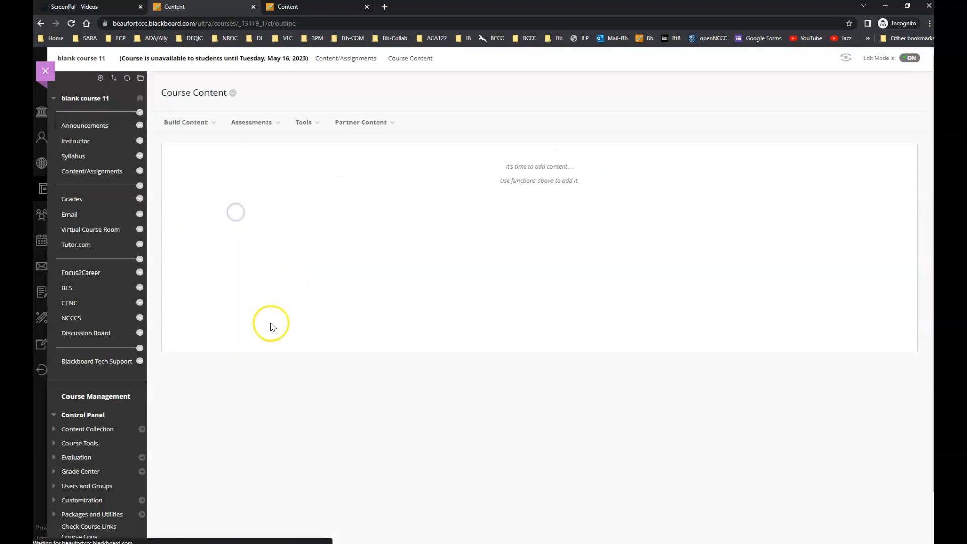
{"action": "left_click", "coordinate": [347, 59]}
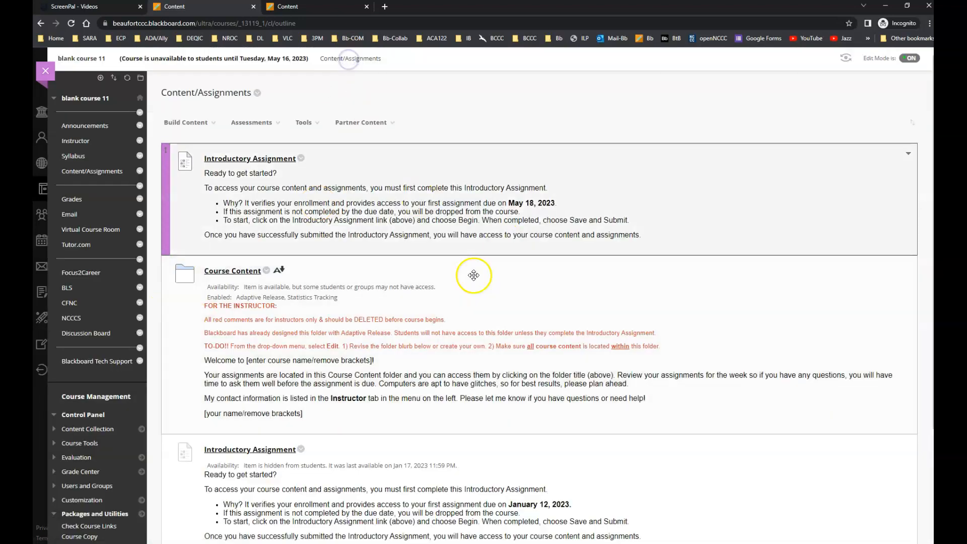
Remove the adaptive release grade criterion from the ACA-122 Course Content folder by setting its Grade Center column to None, and submit.
{"action": "scroll", "coordinate": [393, 327], "scroll_direction": "down", "scroll_amount": 4}
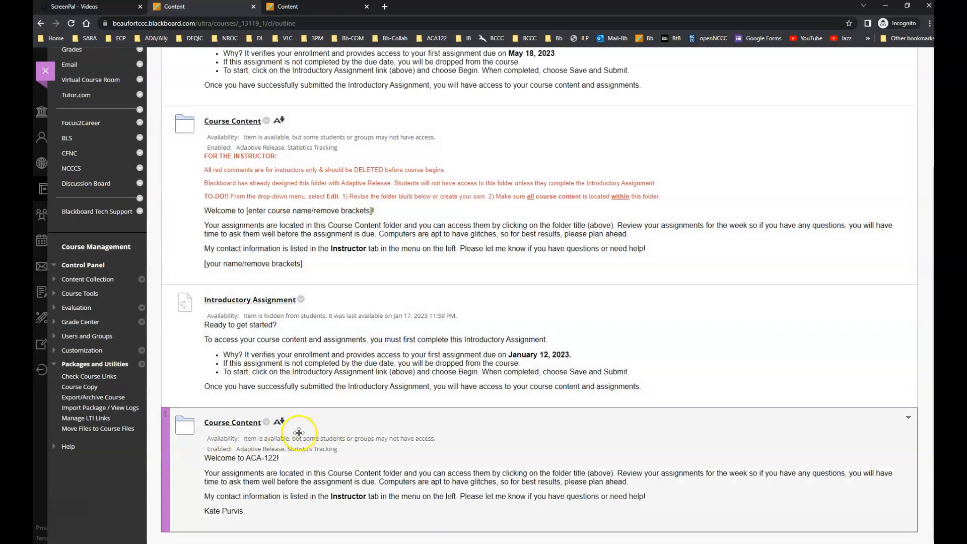
{"action": "left_click", "coordinate": [267, 423]}
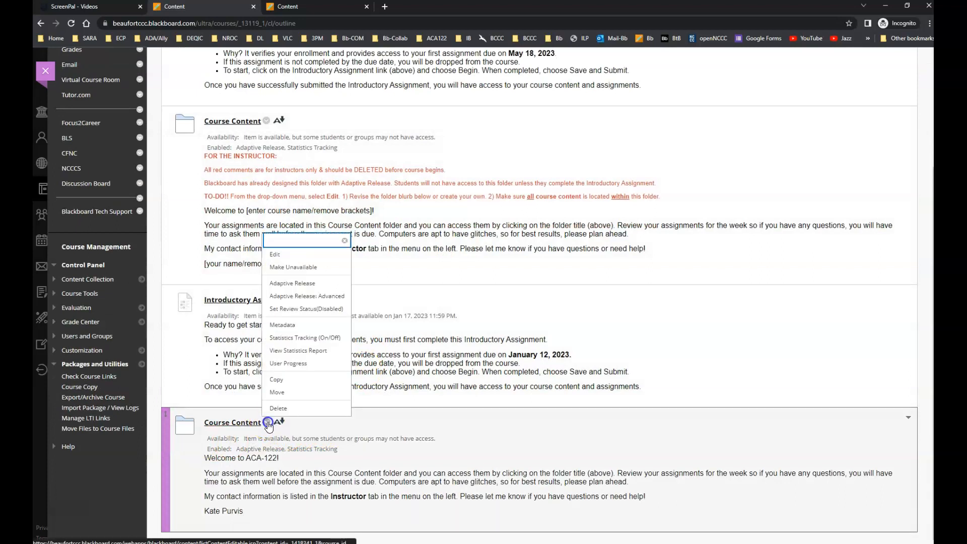
{"action": "left_click", "coordinate": [292, 284]}
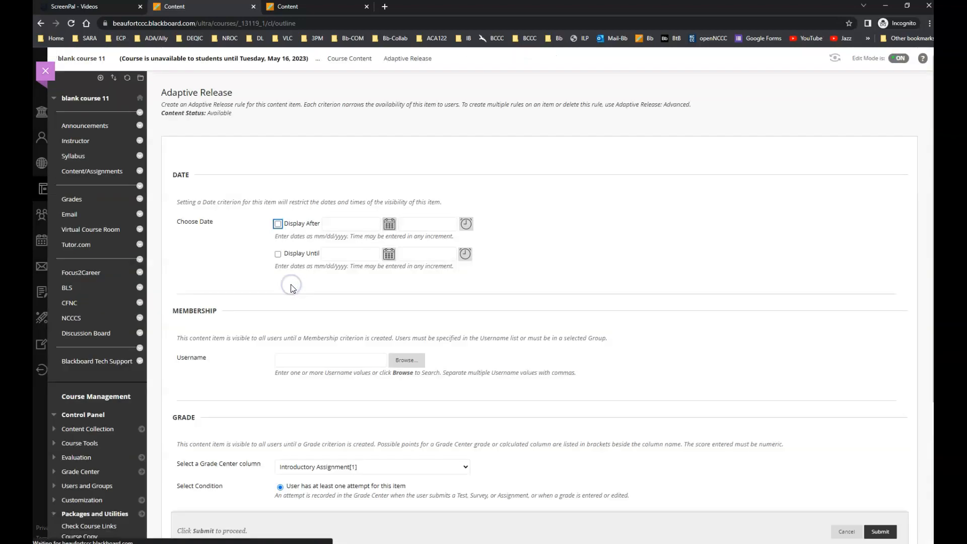
{"action": "scroll", "coordinate": [485, 425], "scroll_direction": "down", "scroll_amount": 3}
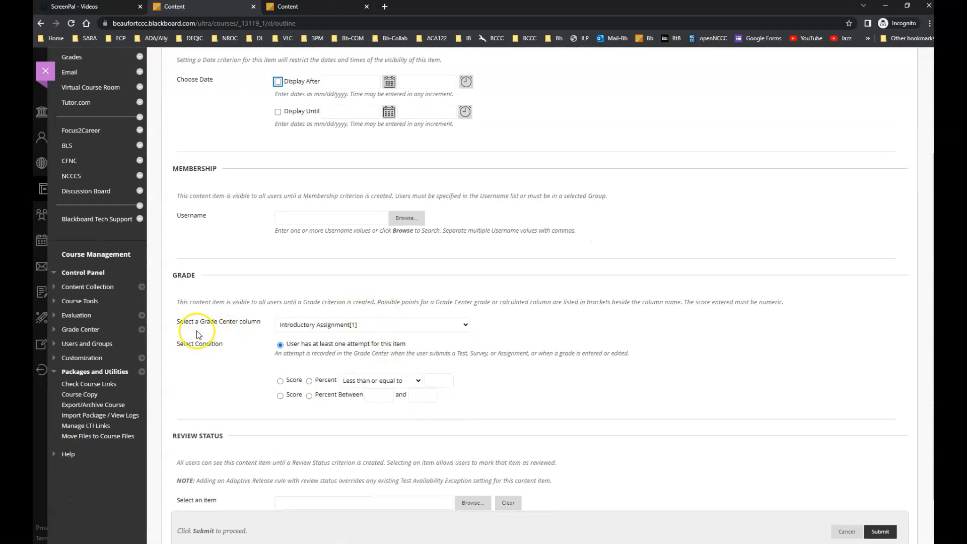
{"action": "left_click", "coordinate": [327, 325]}
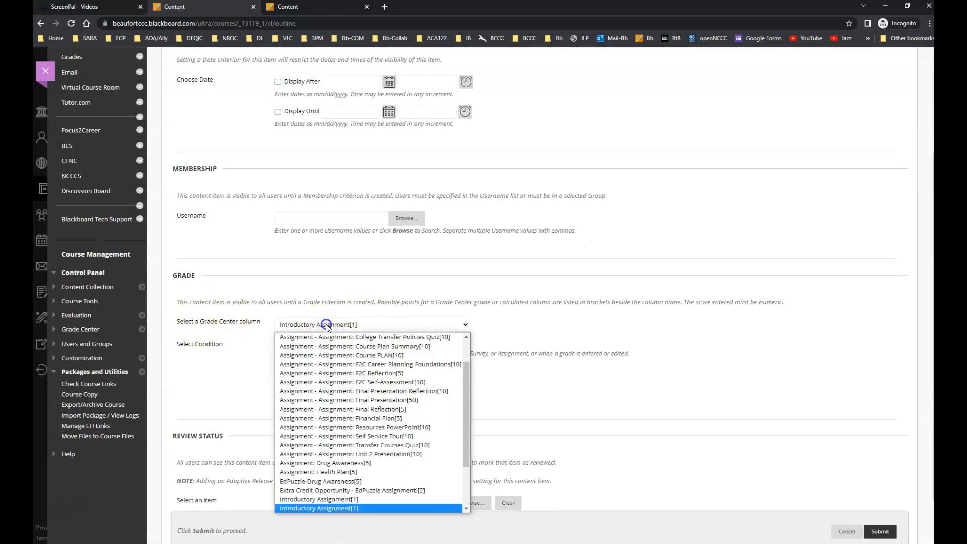
{"action": "scroll", "coordinate": [457, 349], "scroll_direction": "up", "scroll_amount": 2}
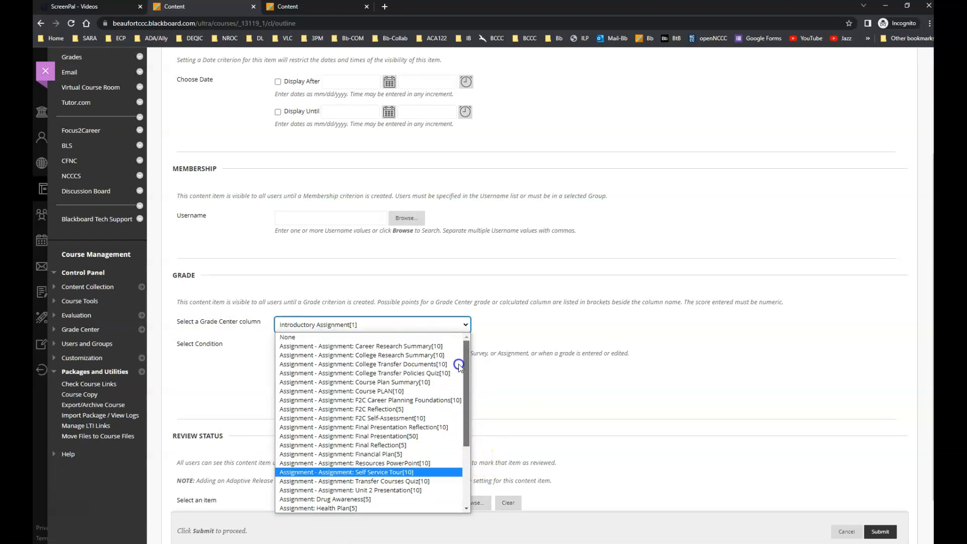
{"action": "left_click", "coordinate": [295, 337]}
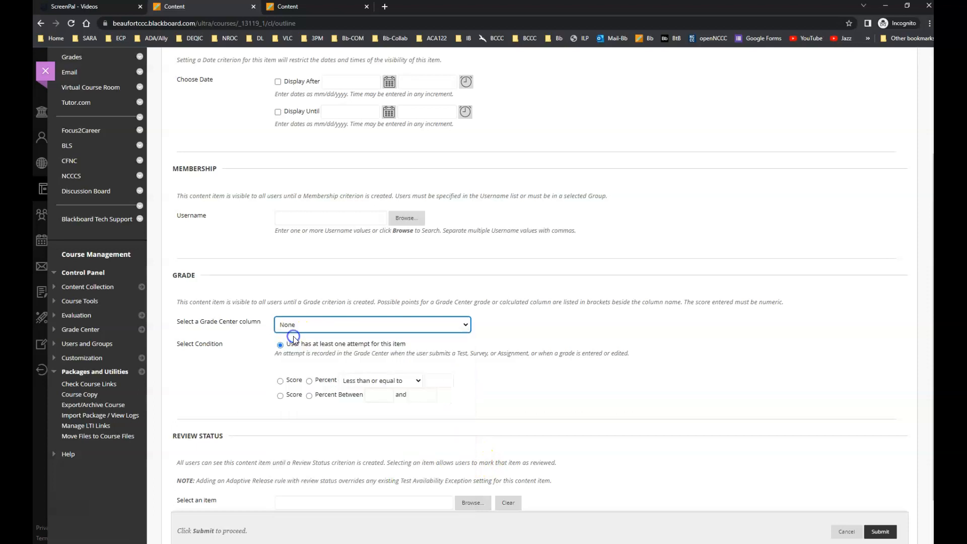
{"action": "left_click", "coordinate": [881, 532]}
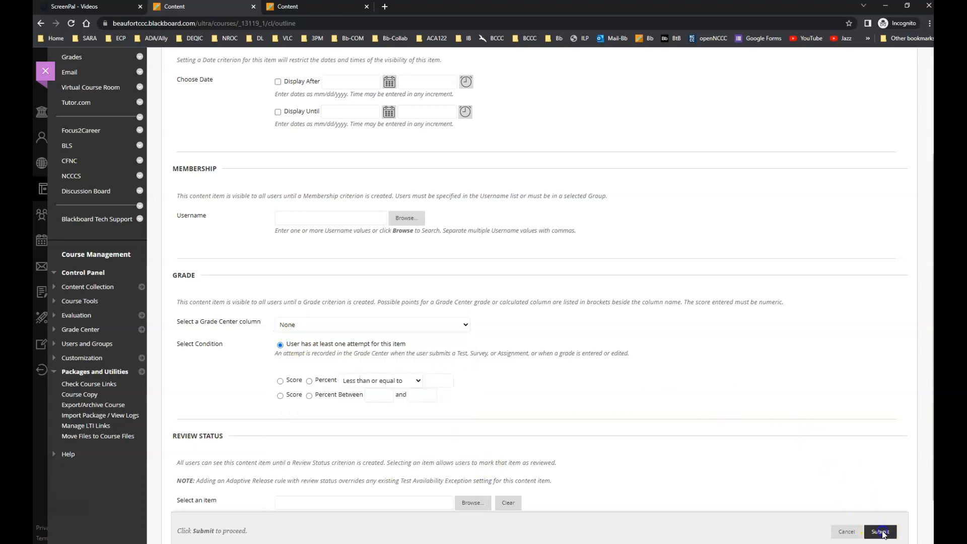
Turn off the Display Until restriction in the test options of the Introductory Assignment described as due January 12, 2023, and submit.
{"action": "scroll", "coordinate": [463, 434], "scroll_direction": "down", "scroll_amount": 1}
{"action": "scroll", "coordinate": [463, 433], "scroll_direction": "down", "scroll_amount": 2}
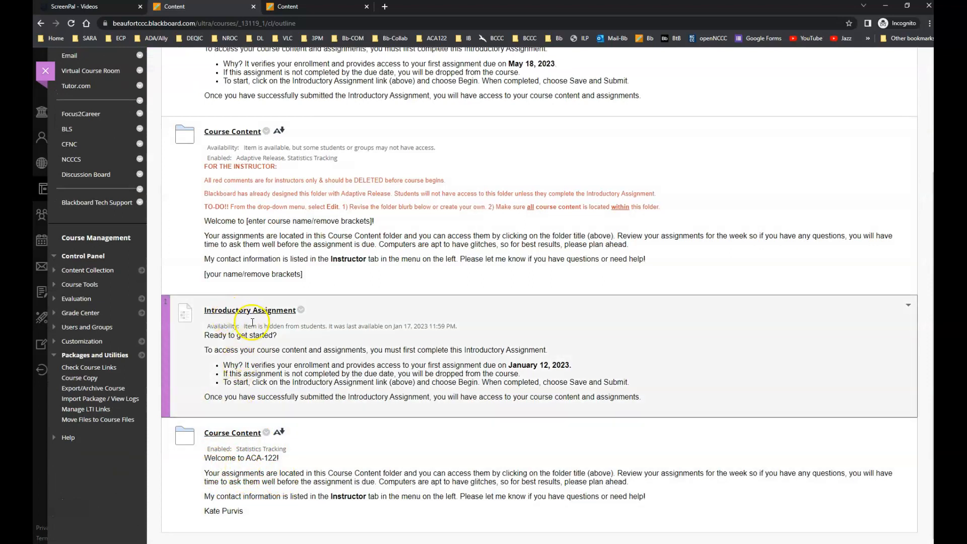
{"action": "left_click_drag", "start_coordinate": [245, 327], "coordinate": [328, 330]}
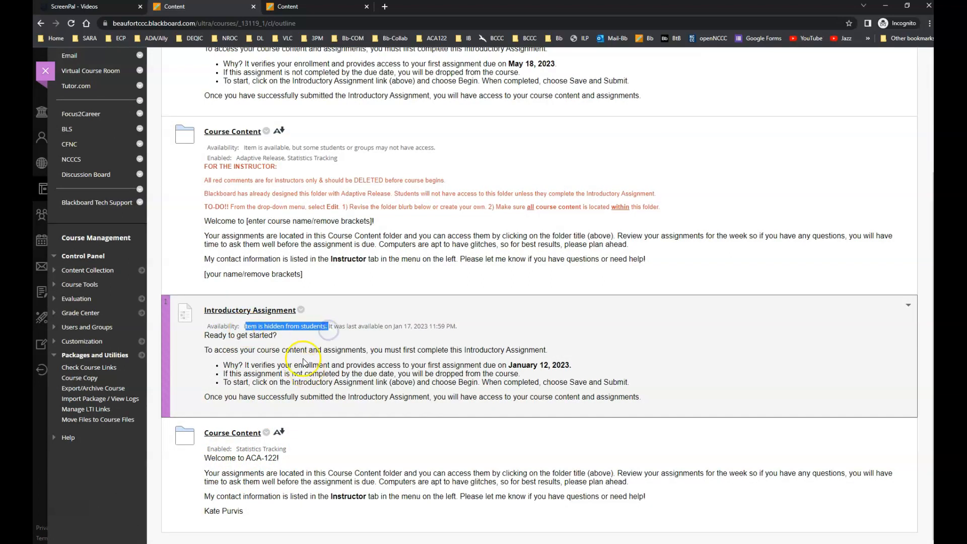
{"action": "left_click", "coordinate": [301, 311]}
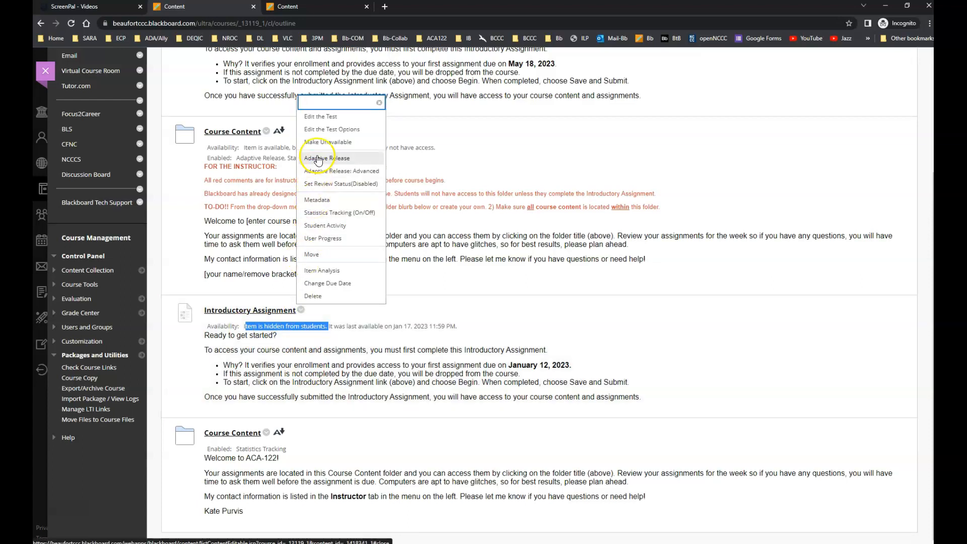
{"action": "left_click", "coordinate": [326, 131]}
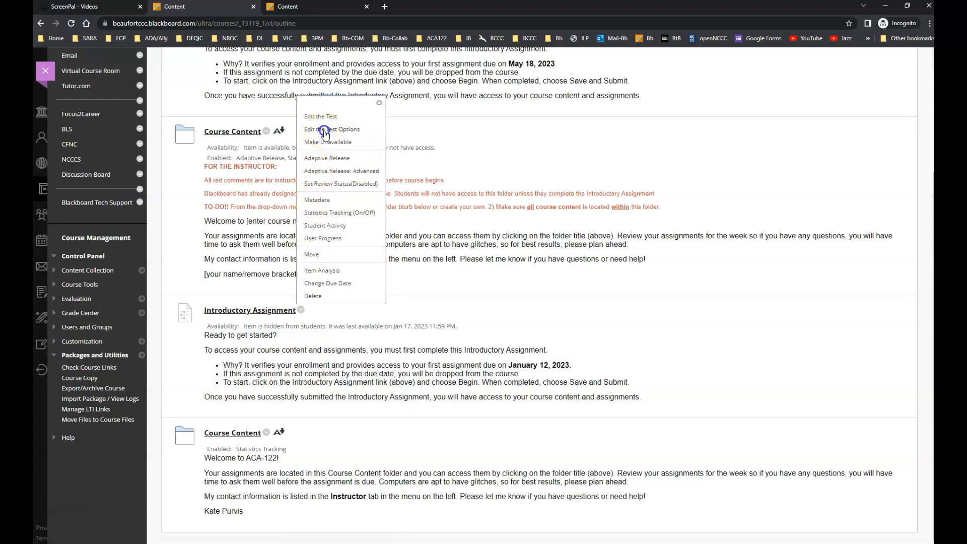
{"action": "scroll", "coordinate": [448, 385], "scroll_direction": "down", "scroll_amount": 3}
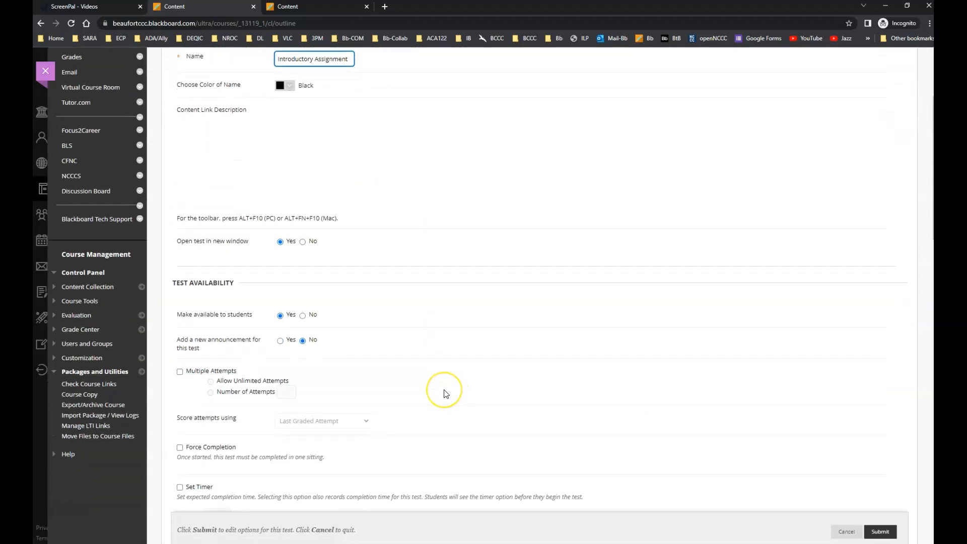
{"action": "scroll", "coordinate": [446, 391], "scroll_direction": "down", "scroll_amount": 6}
{"action": "scroll", "coordinate": [444, 393], "scroll_direction": "down", "scroll_amount": 2}
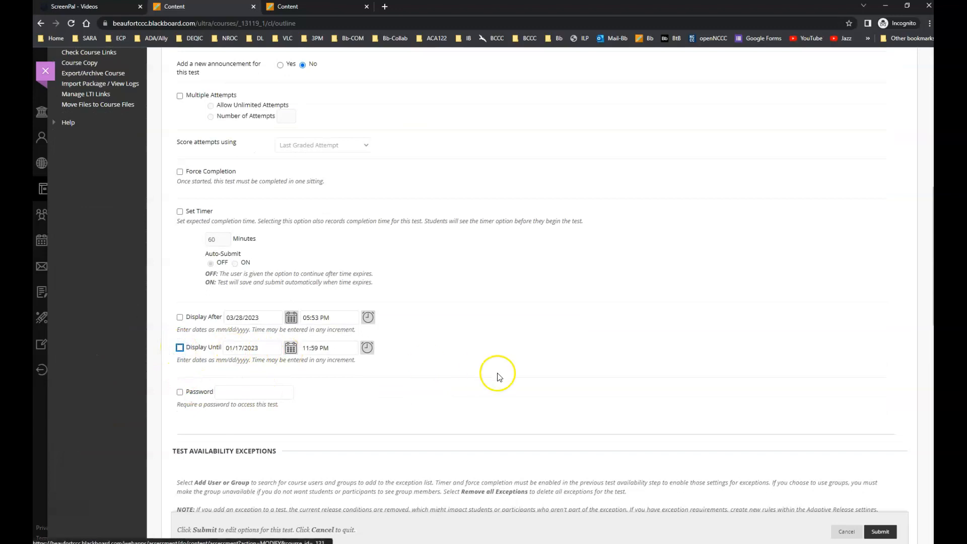
{"action": "scroll", "coordinate": [461, 368], "scroll_direction": "down", "scroll_amount": 6}
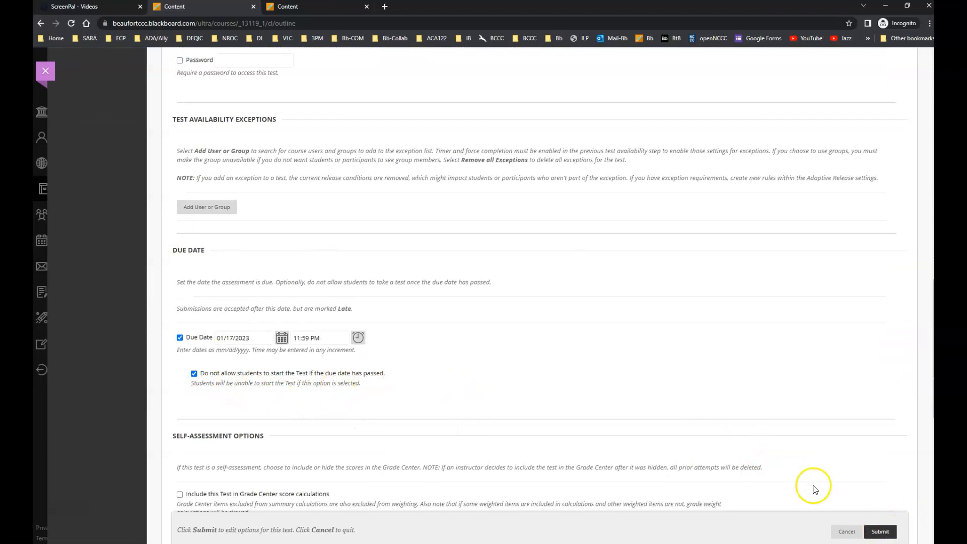
{"action": "left_click", "coordinate": [880, 533]}
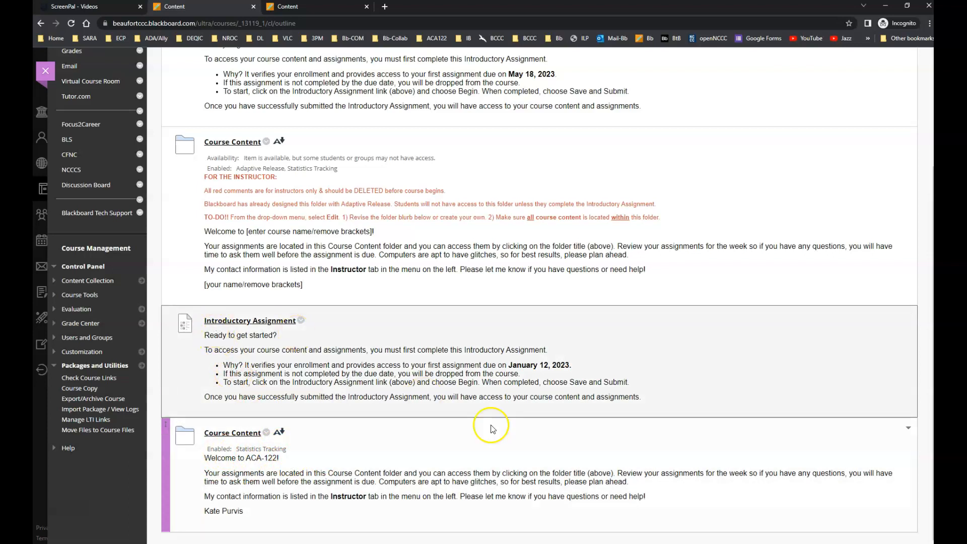
Remove the adaptive release grade criterion from the template Course Content folder with instructor comments by setting its Grade Center column to None, and submit.
{"action": "scroll", "coordinate": [381, 398], "scroll_direction": "up", "scroll_amount": 3}
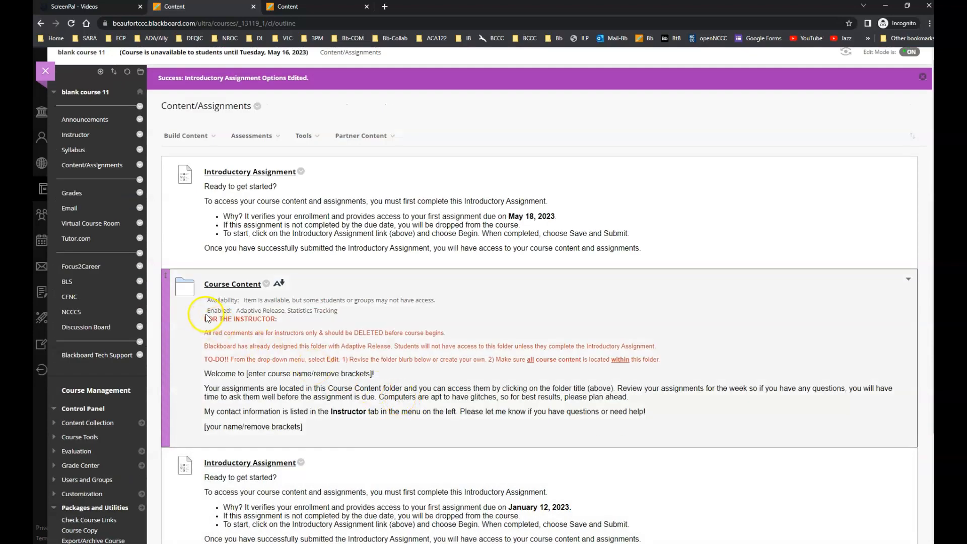
{"action": "left_click_drag", "start_coordinate": [237, 313], "coordinate": [351, 313]}
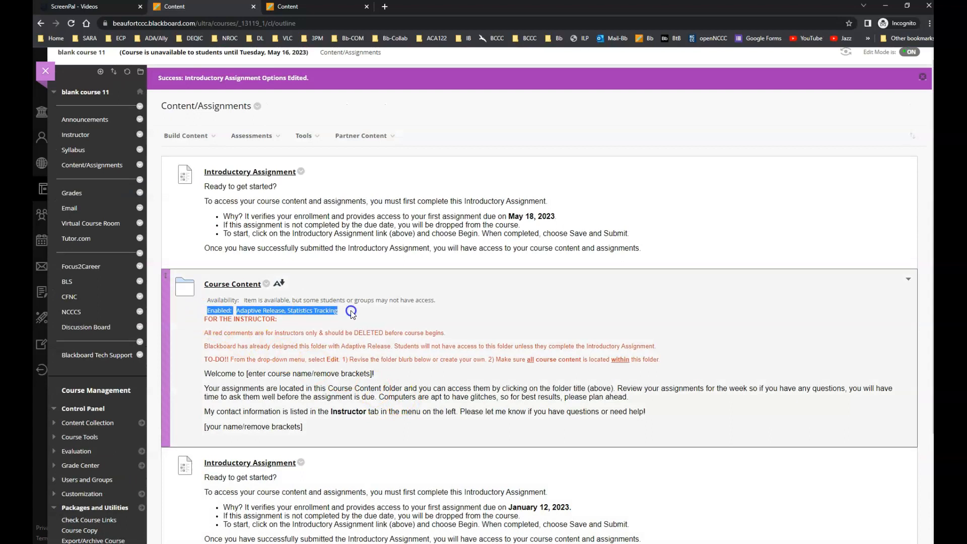
{"action": "left_click", "coordinate": [292, 370]}
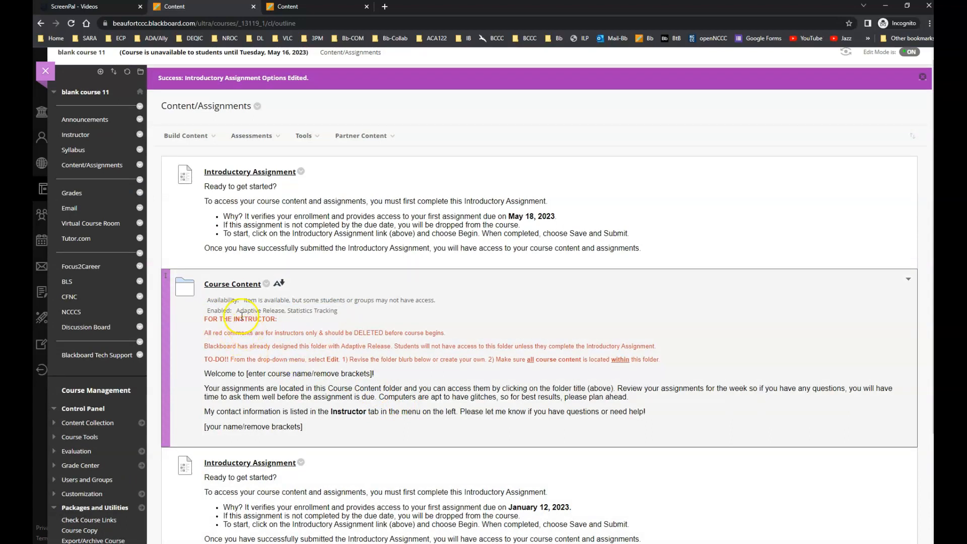
{"action": "left_click", "coordinate": [266, 285]}
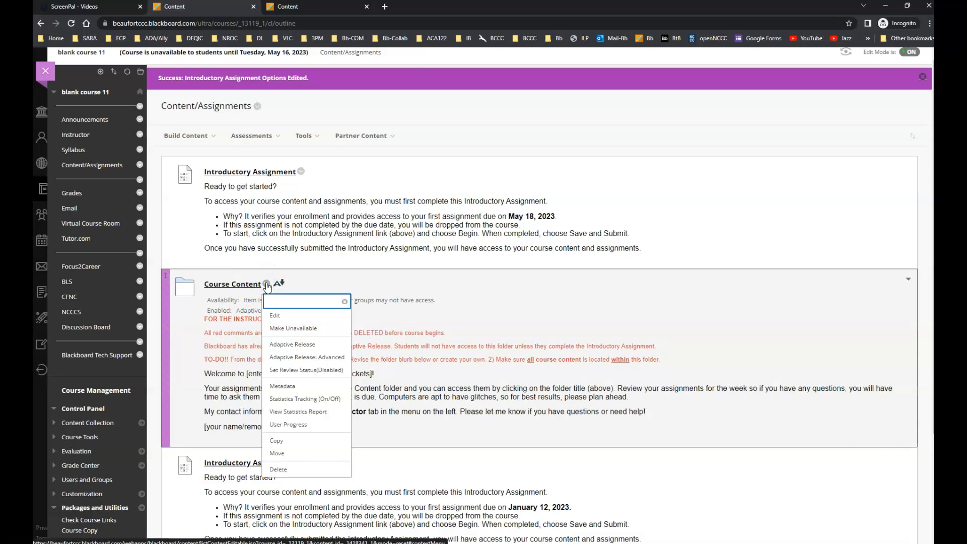
{"action": "left_click", "coordinate": [289, 346]}
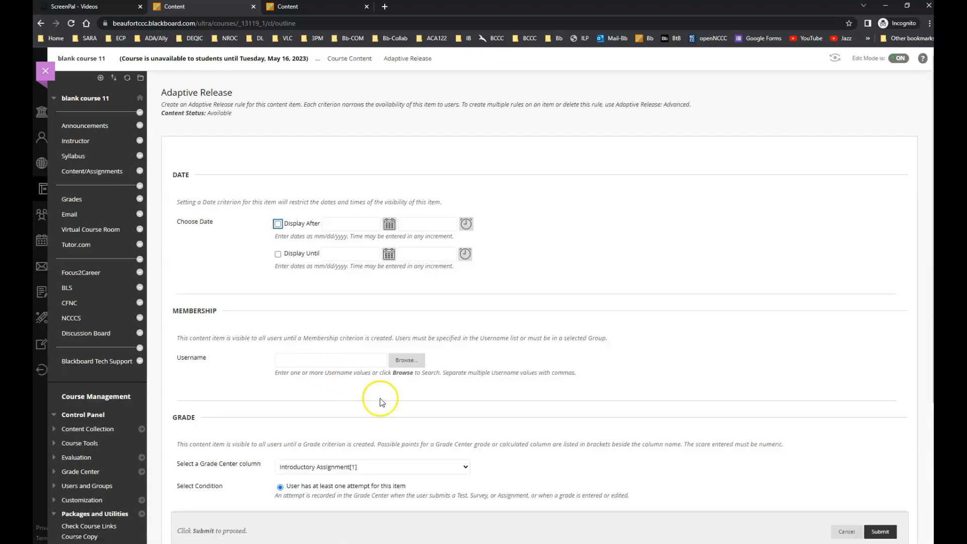
{"action": "scroll", "coordinate": [381, 402], "scroll_direction": "down", "scroll_amount": 4}
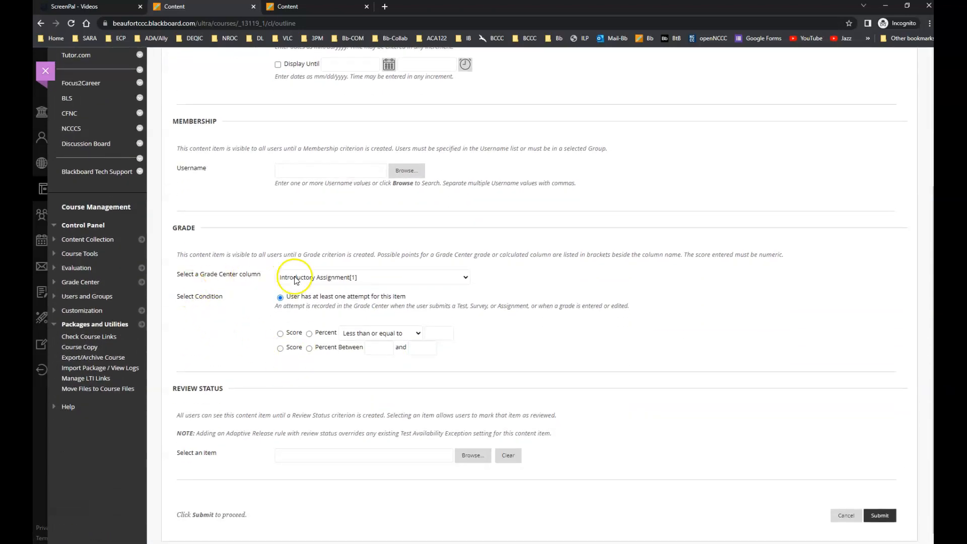
{"action": "left_click", "coordinate": [357, 279]}
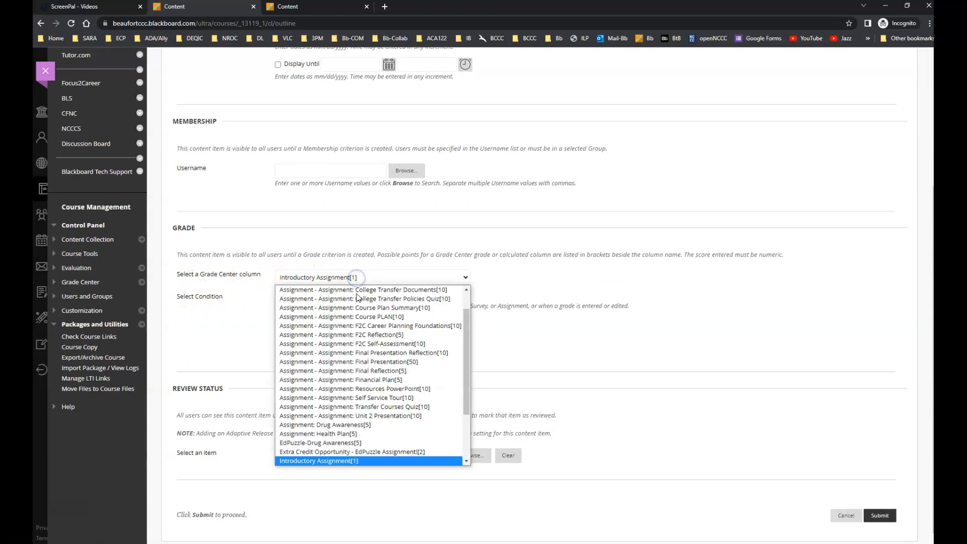
{"action": "scroll", "coordinate": [357, 297], "scroll_direction": "up", "scroll_amount": 2}
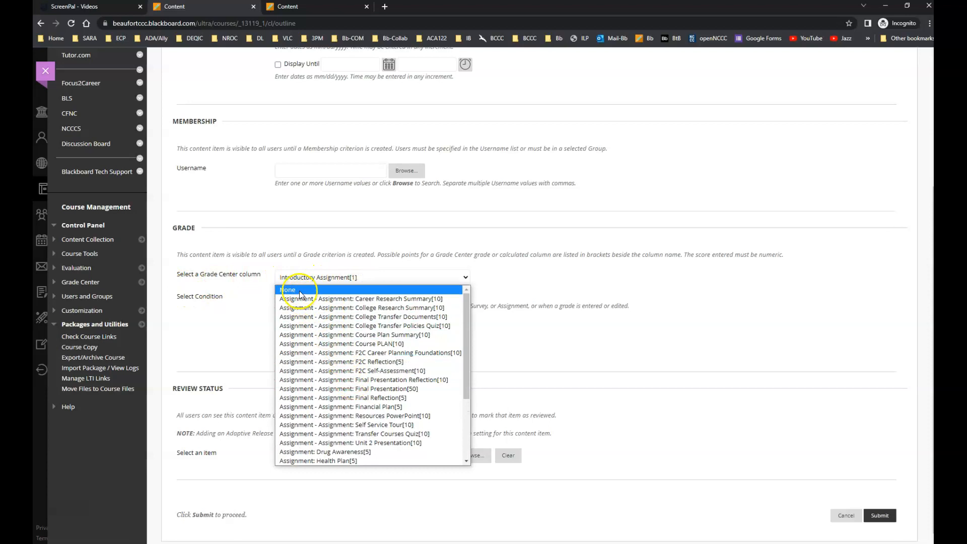
{"action": "left_click", "coordinate": [300, 290]}
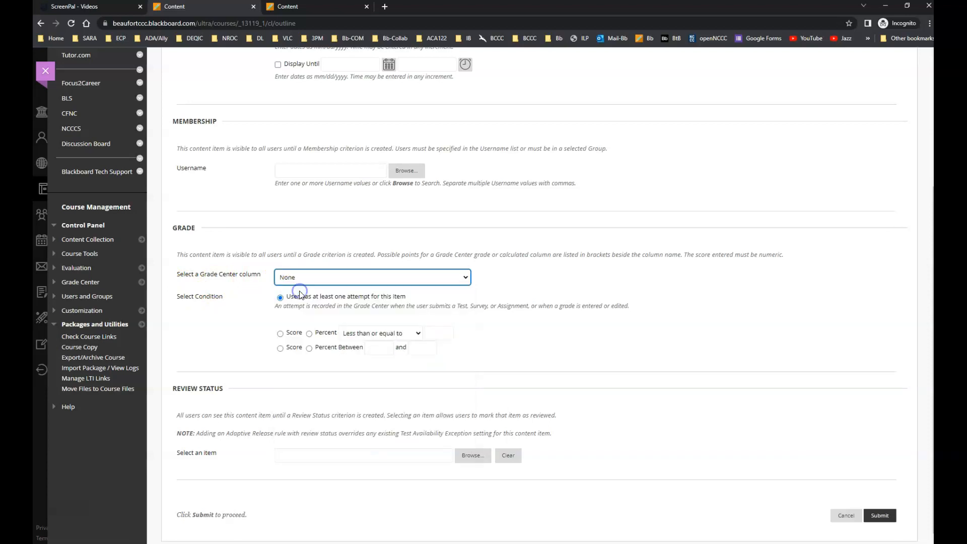
{"action": "left_click", "coordinate": [880, 516]}
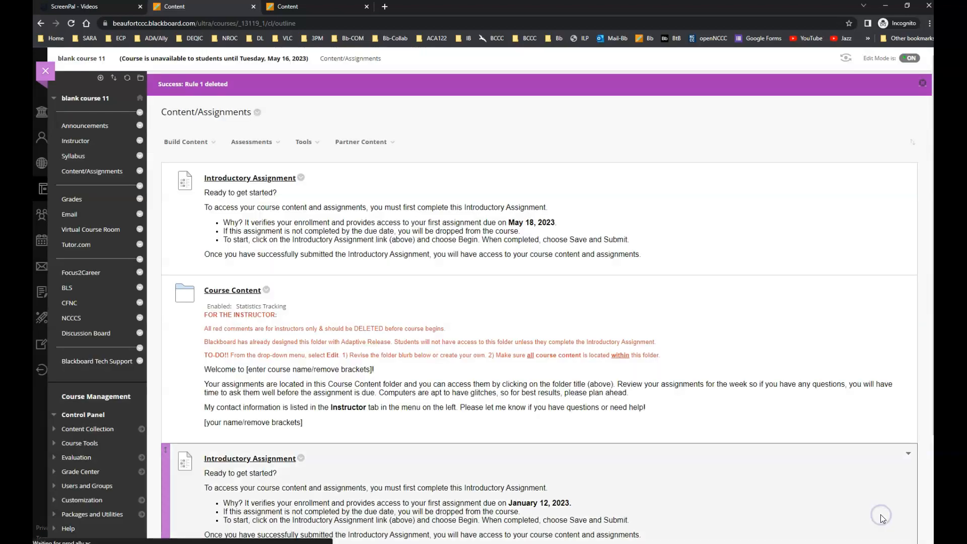
Review both Introductory Assignments and both Course Content folders on the page for remaining availability or adaptive release restrictions.
{"action": "scroll", "coordinate": [332, 499], "scroll_direction": "down", "scroll_amount": 2}
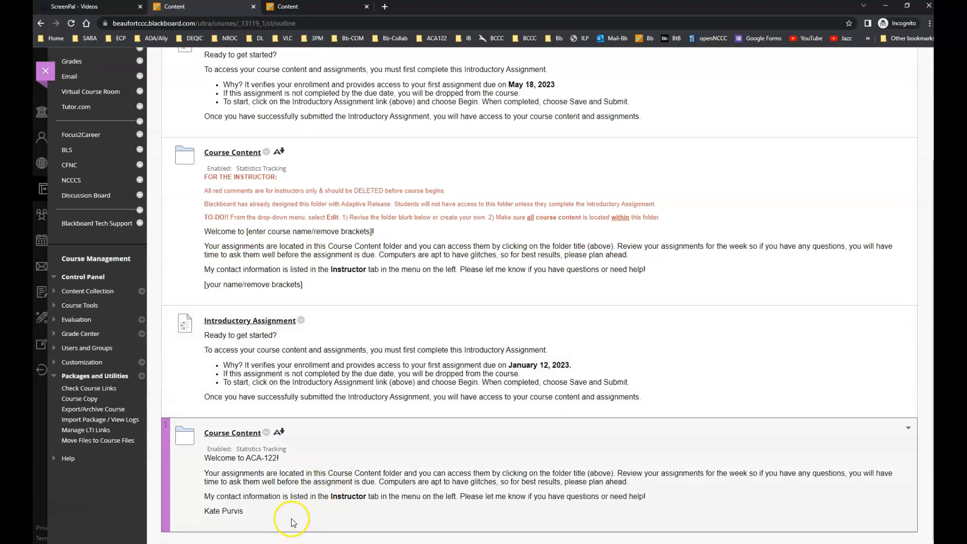
{"action": "scroll", "coordinate": [276, 301], "scroll_direction": "down", "scroll_amount": 1}
{"action": "scroll", "coordinate": [222, 474], "scroll_direction": "up", "scroll_amount": 1}
{"action": "scroll", "coordinate": [226, 302], "scroll_direction": "up", "scroll_amount": 1}
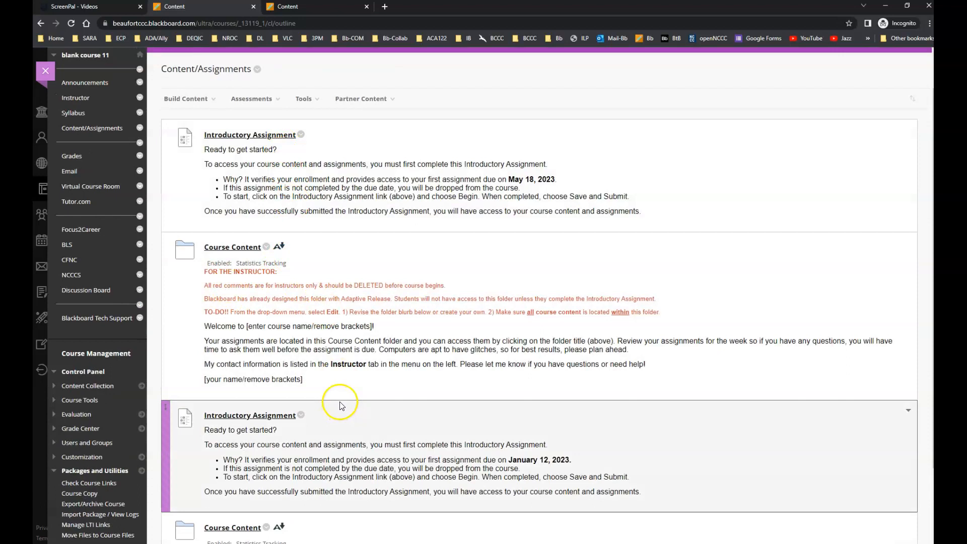
{"action": "scroll", "coordinate": [340, 405], "scroll_direction": "down", "scroll_amount": 1}
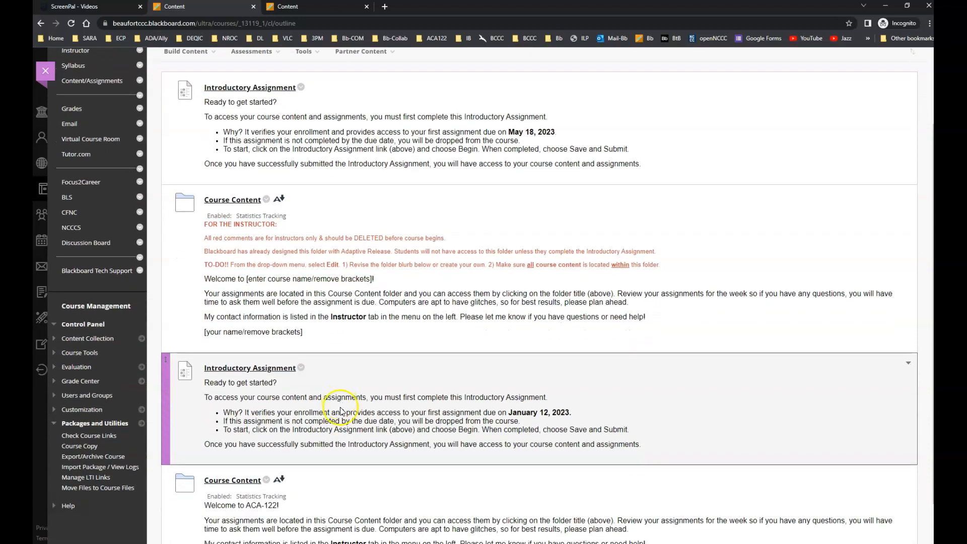
{"action": "scroll", "coordinate": [388, 399], "scroll_direction": "down", "scroll_amount": 1}
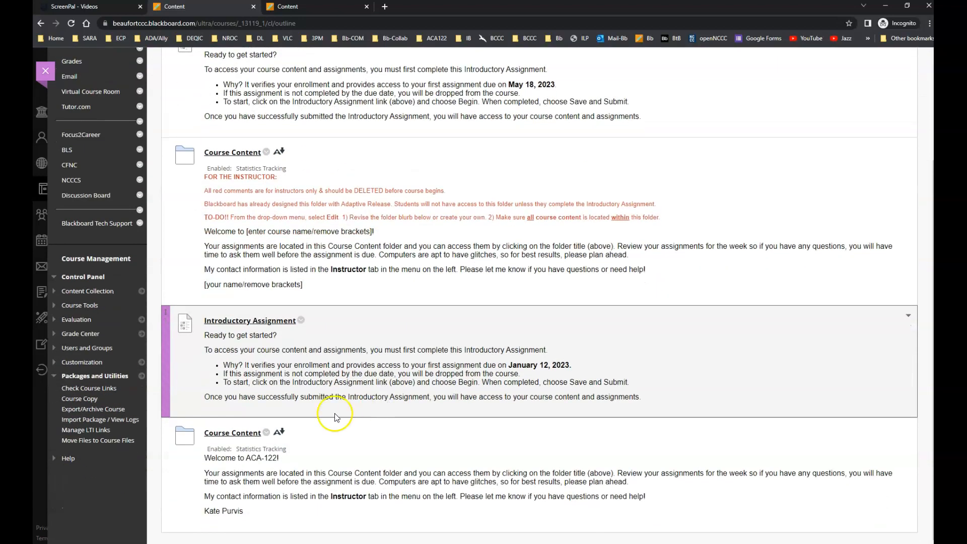
Delete the old Introductory Assignment whose description gives the due date January 12, 2023.
{"action": "scroll", "coordinate": [304, 401], "scroll_direction": "up", "scroll_amount": 1}
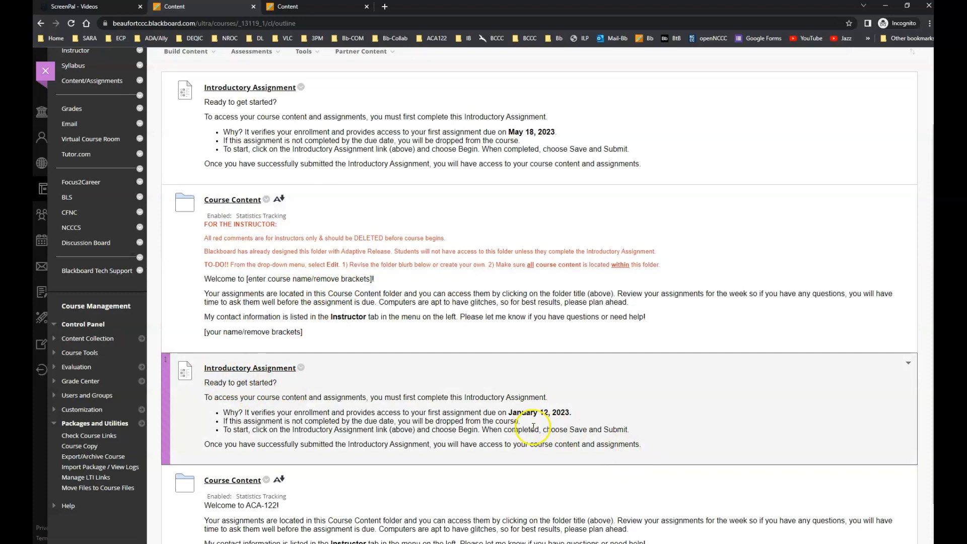
{"action": "left_click_drag", "start_coordinate": [519, 413], "coordinate": [573, 413]}
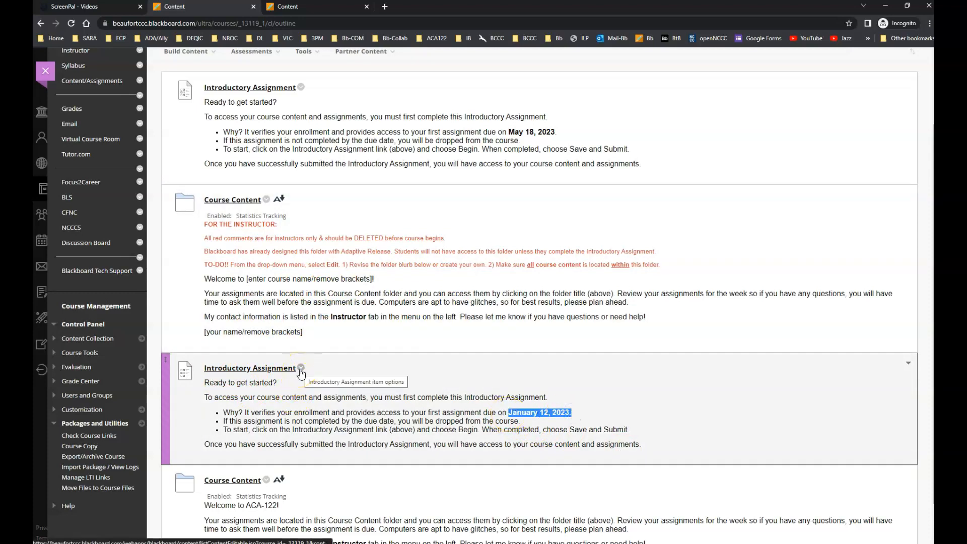
{"action": "left_click", "coordinate": [301, 369]}
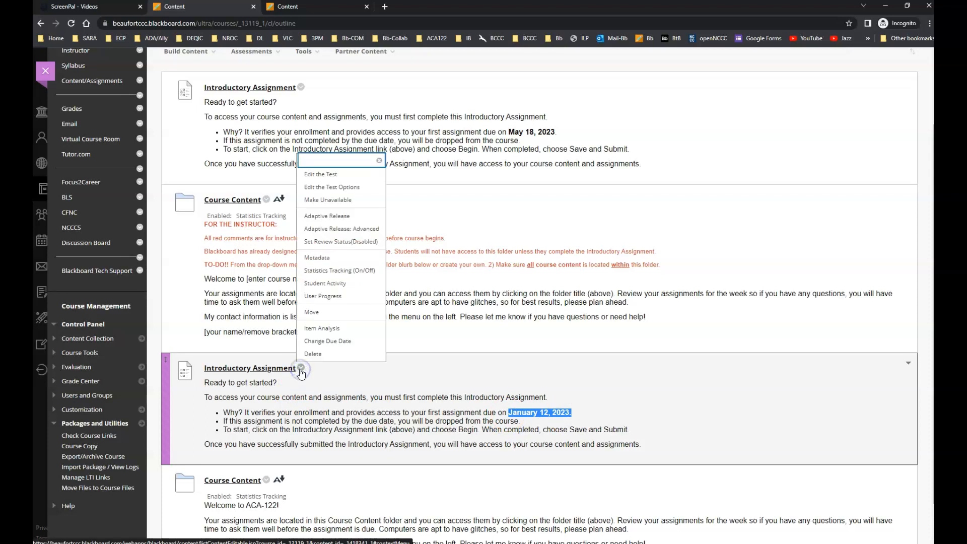
{"action": "left_click", "coordinate": [323, 355]}
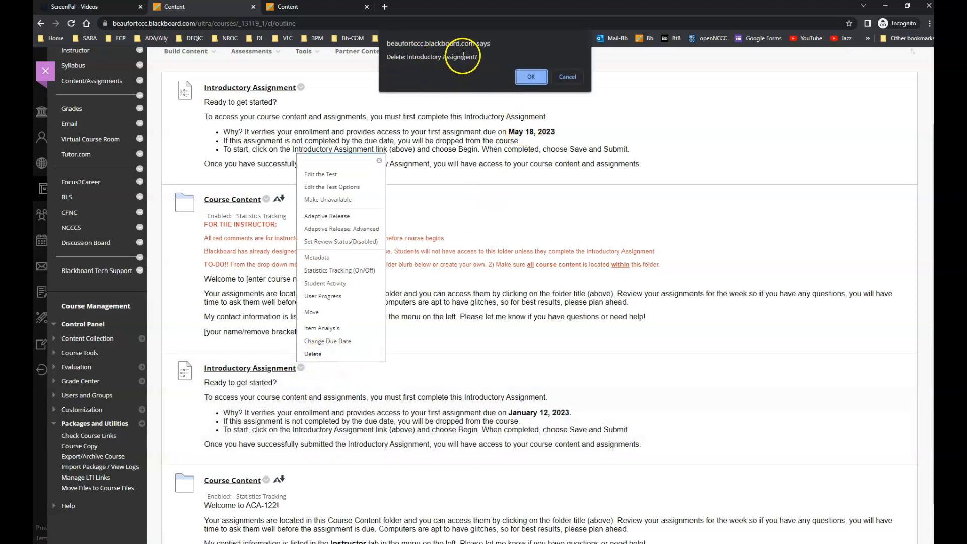
{"action": "left_click", "coordinate": [530, 78]}
Open the template Course Content folder with the red instructor comments to check its contents, and delete it.
{"action": "scroll", "coordinate": [501, 380], "scroll_direction": "down", "scroll_amount": 1}
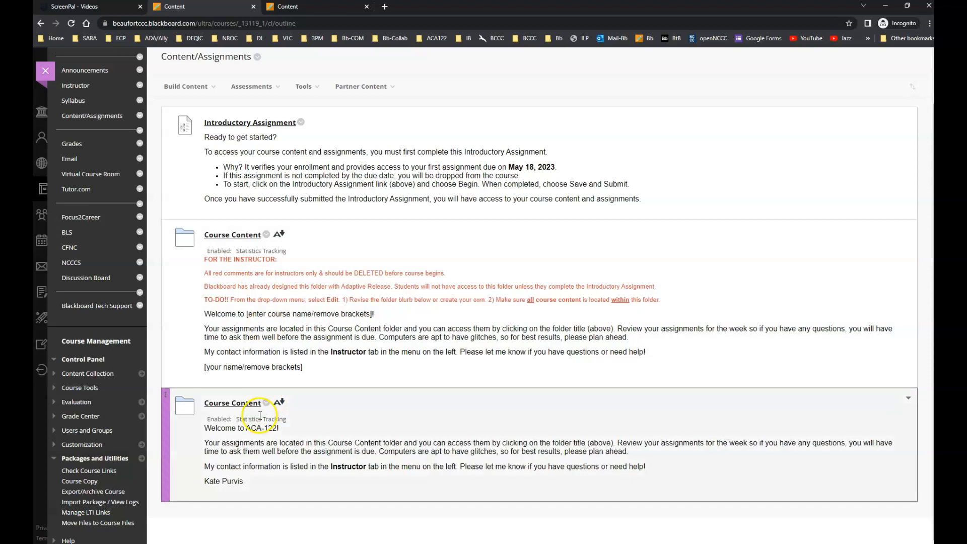
{"action": "left_click", "coordinate": [229, 236]}
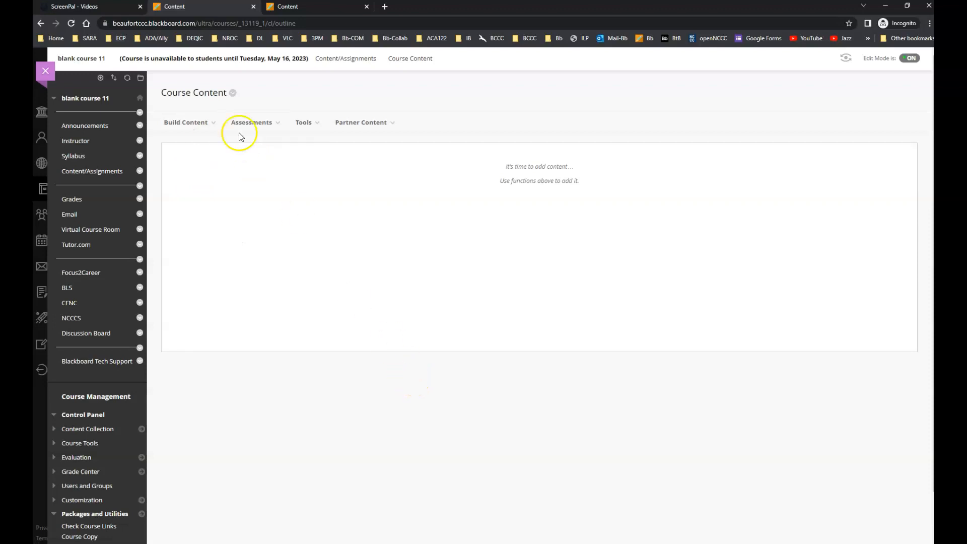
{"action": "left_click", "coordinate": [233, 94]}
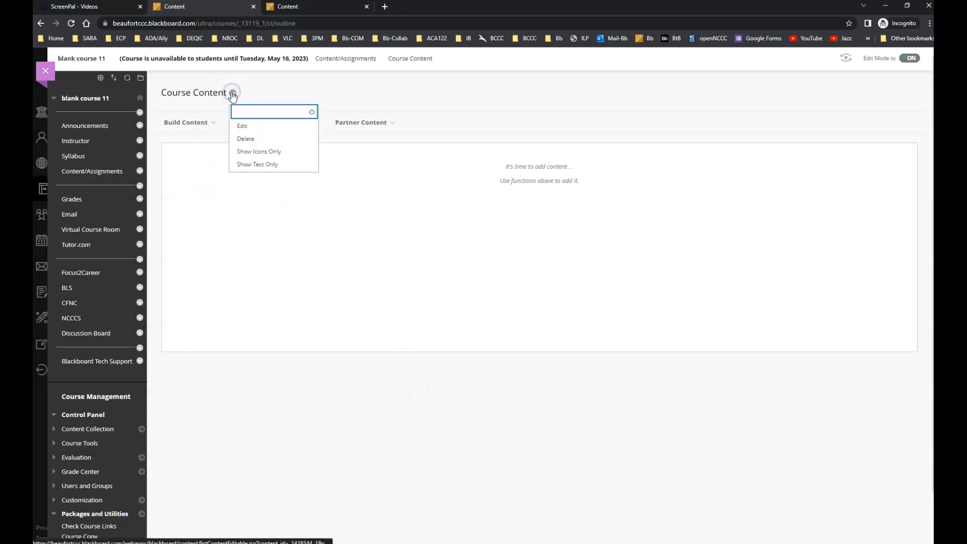
{"action": "left_click", "coordinate": [248, 141]}
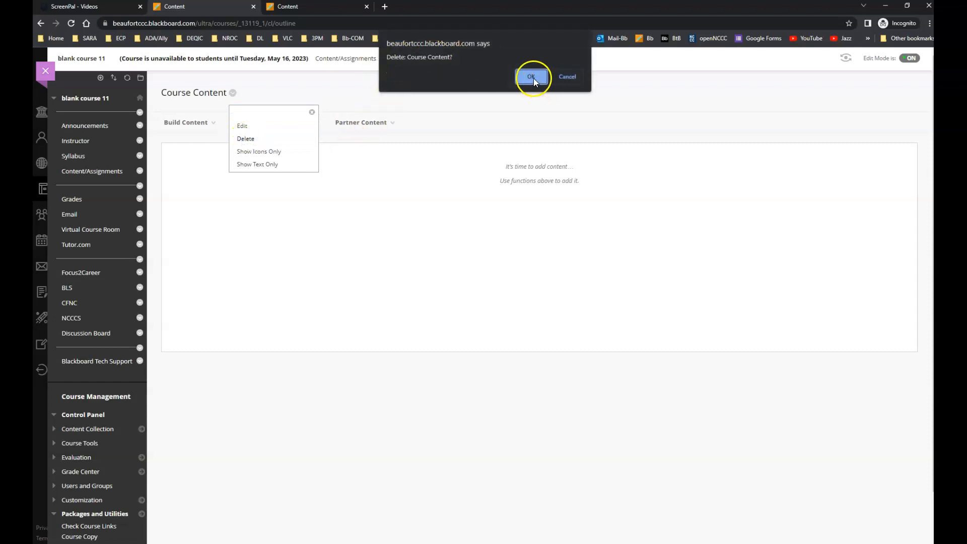
{"action": "left_click", "coordinate": [532, 78]}
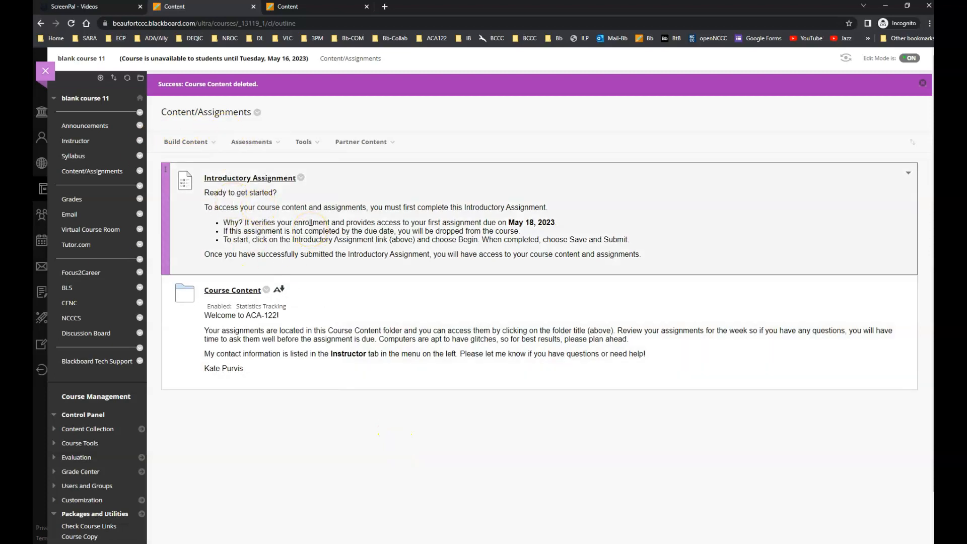
Look through the items inside the ACA-122 Course Content folder and return to the Content/Assignments page.
{"action": "left_click", "coordinate": [227, 292]}
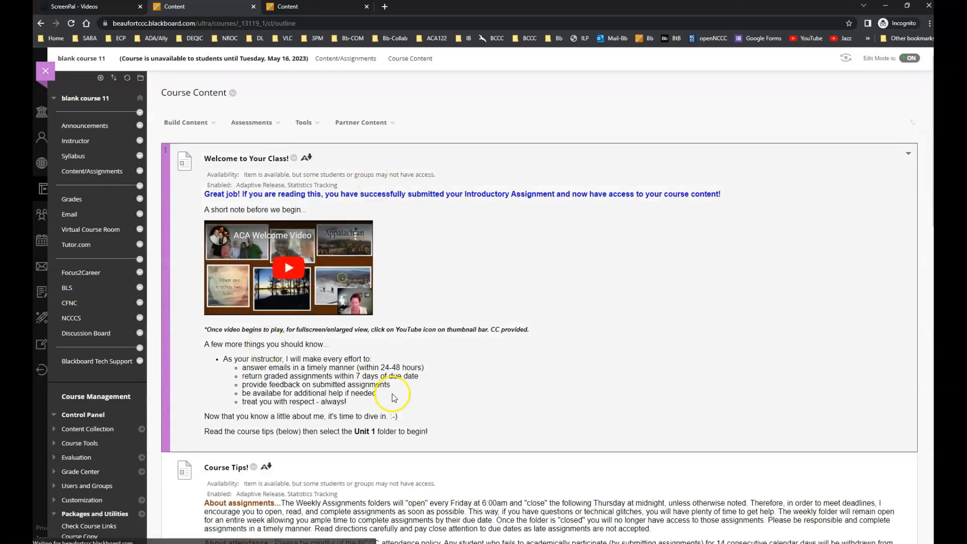
{"action": "scroll", "coordinate": [403, 439], "scroll_direction": "down", "scroll_amount": 5}
{"action": "scroll", "coordinate": [408, 453], "scroll_direction": "up", "scroll_amount": 5}
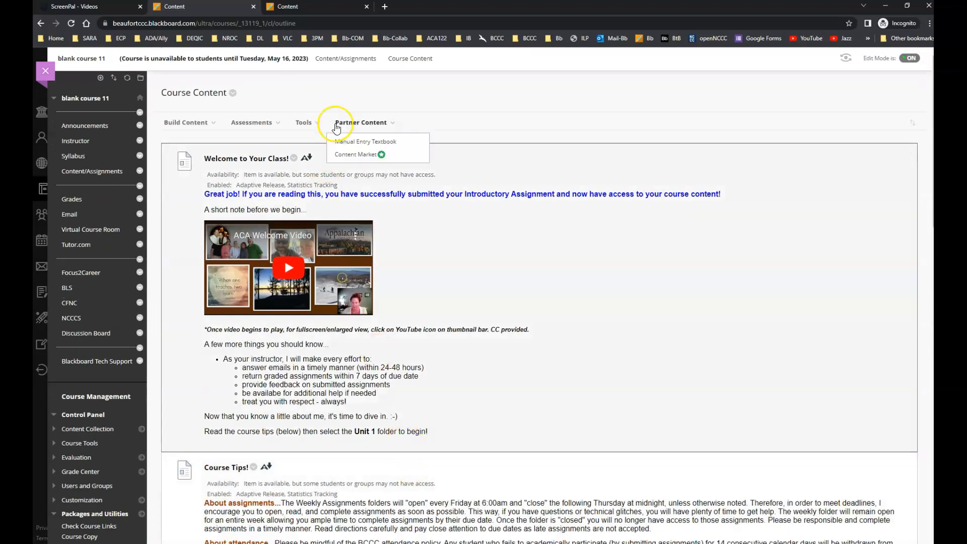
{"action": "left_click", "coordinate": [330, 58]}
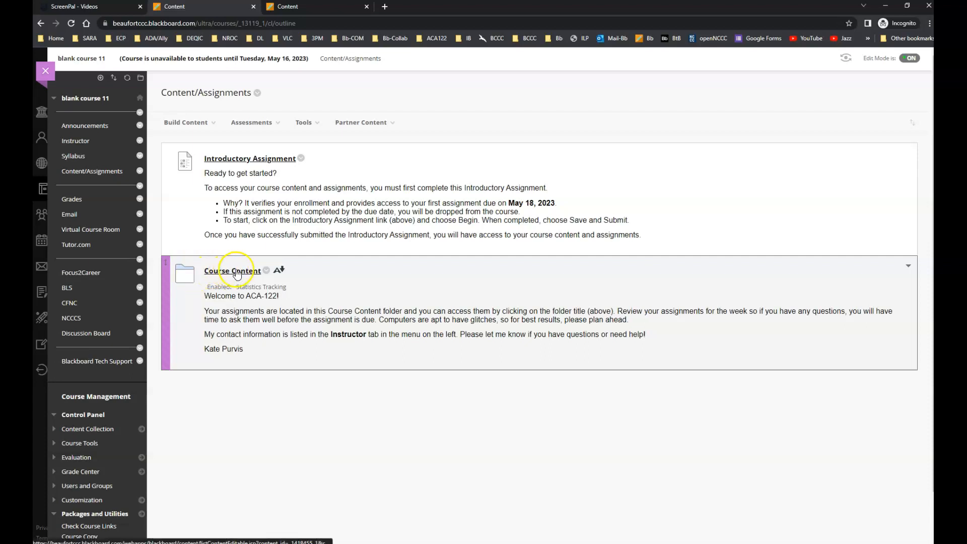
Add an adaptive release rule to the ACA-122 Course Content folder requiring at least one attempt in the Introductory Assignment[1] Grade Center column, and submit.
{"action": "left_click", "coordinate": [267, 272]}
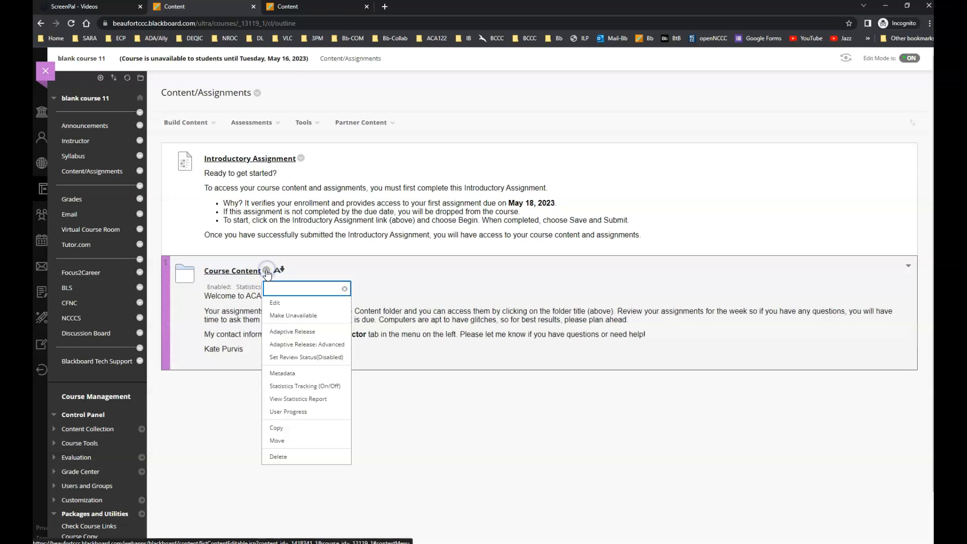
{"action": "left_click", "coordinate": [292, 334]}
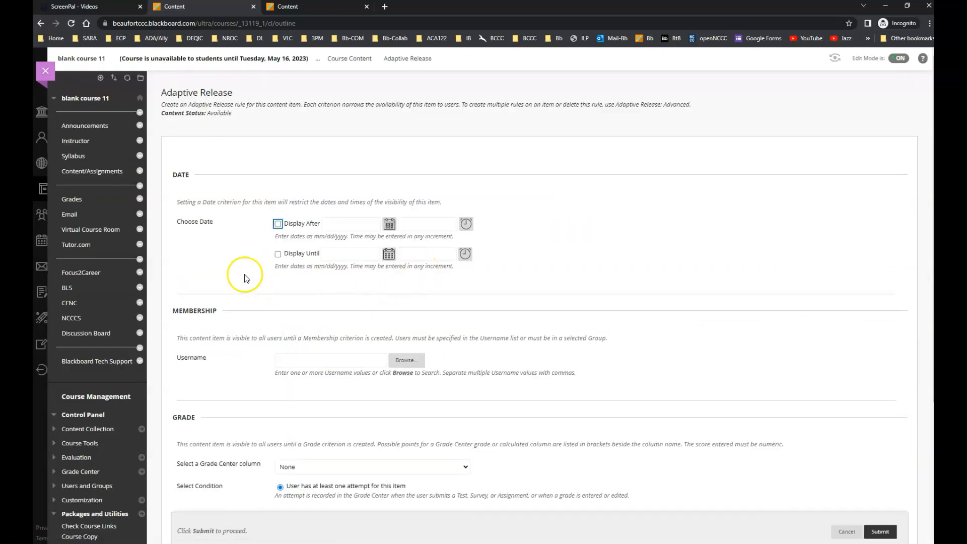
{"action": "scroll", "coordinate": [244, 388], "scroll_direction": "down", "scroll_amount": 2}
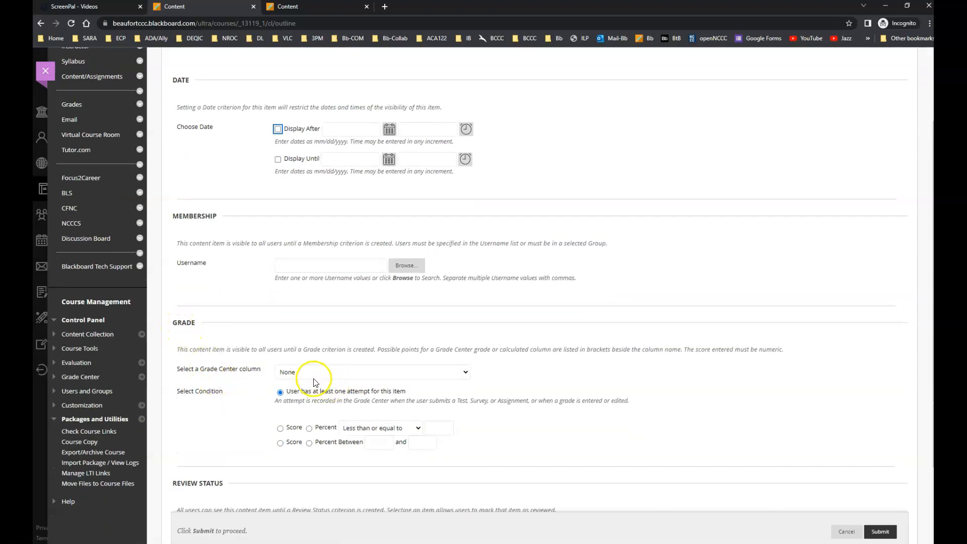
{"action": "left_click", "coordinate": [295, 374]}
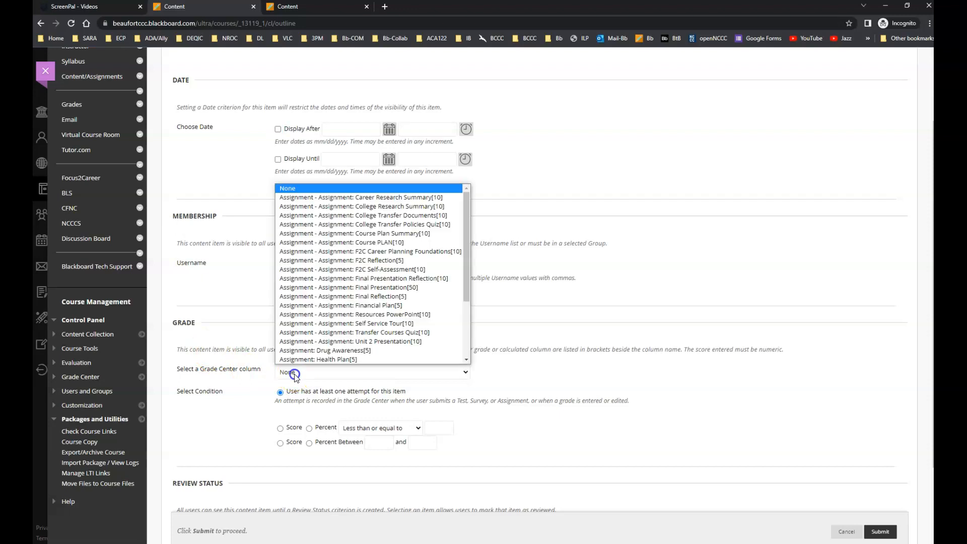
{"action": "scroll", "coordinate": [353, 252], "scroll_direction": "down", "scroll_amount": 3}
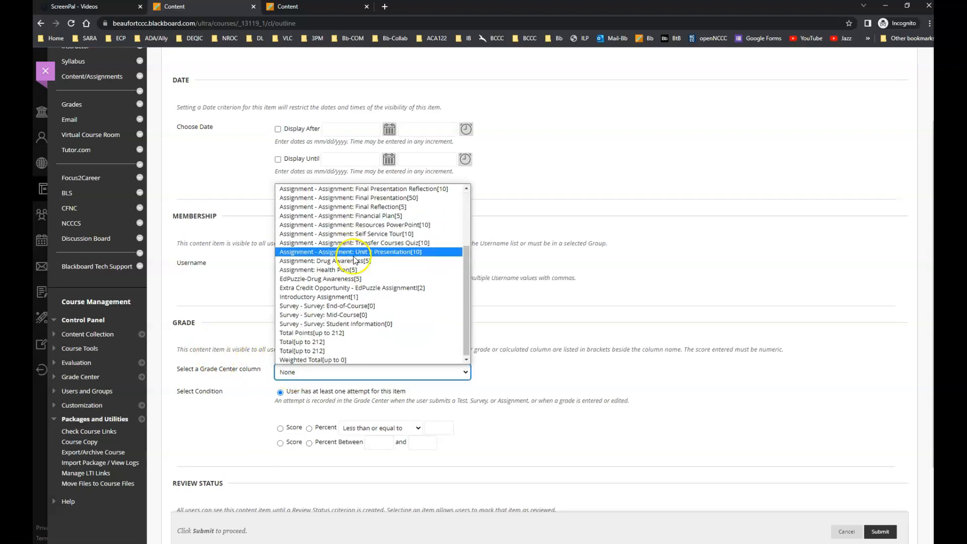
{"action": "left_click", "coordinate": [322, 299]}
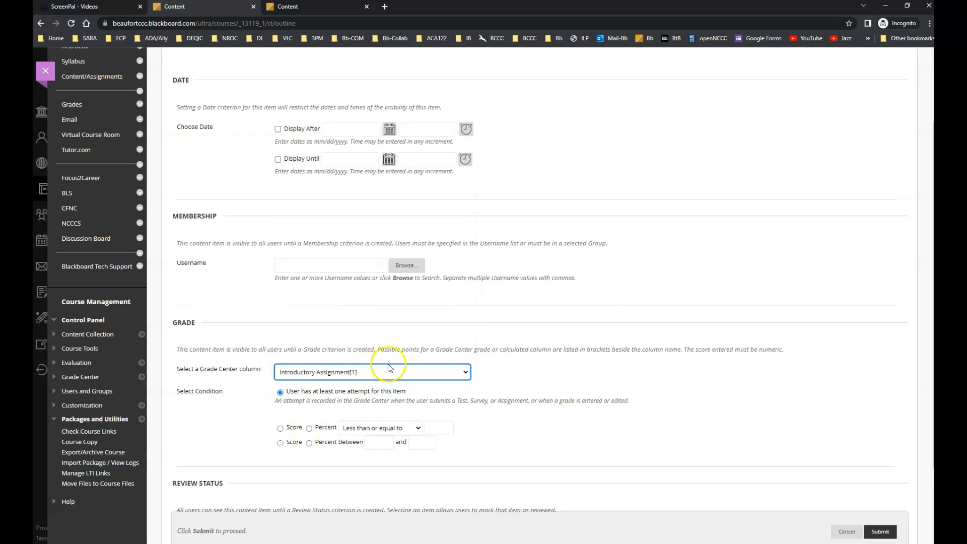
{"action": "scroll", "coordinate": [655, 428], "scroll_direction": "down", "scroll_amount": 2}
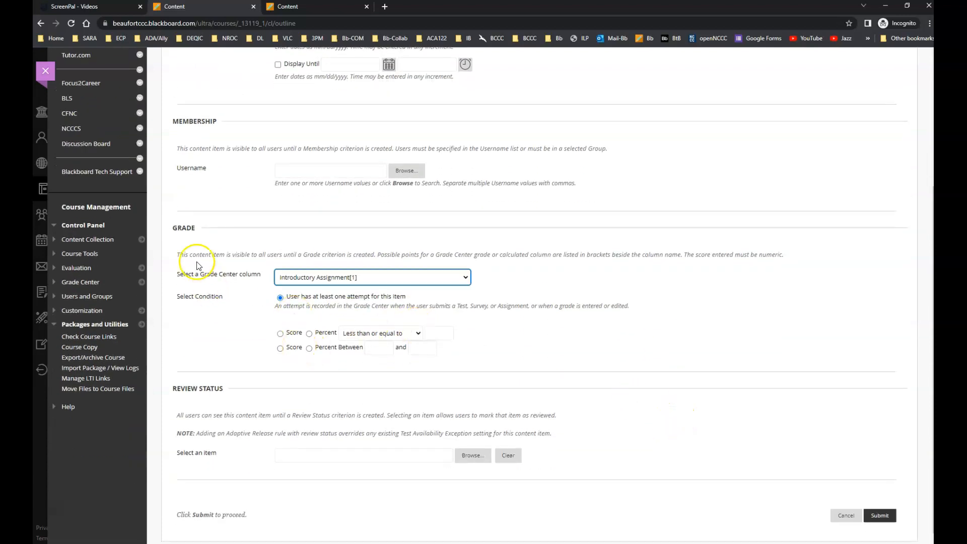
{"action": "left_click", "coordinate": [194, 276]}
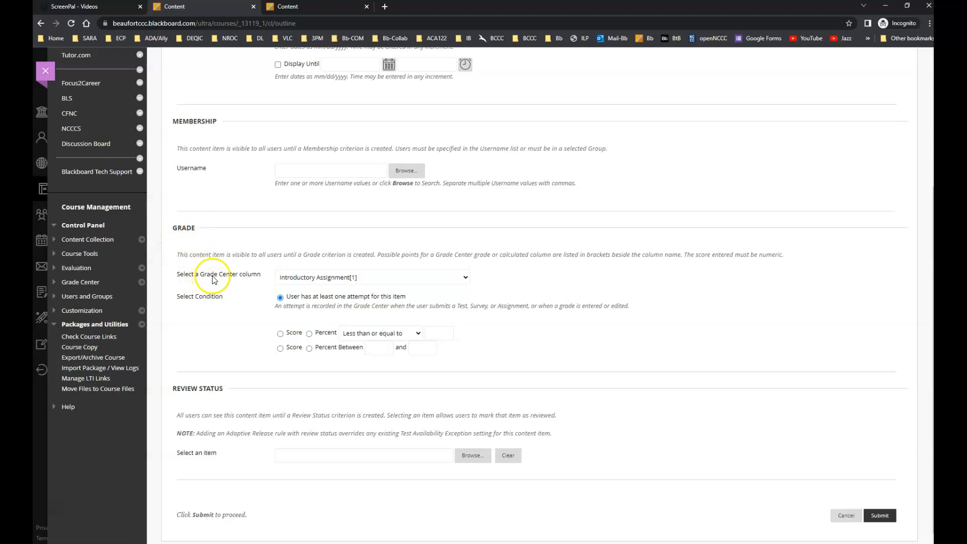
{"action": "left_click", "coordinate": [334, 282]}
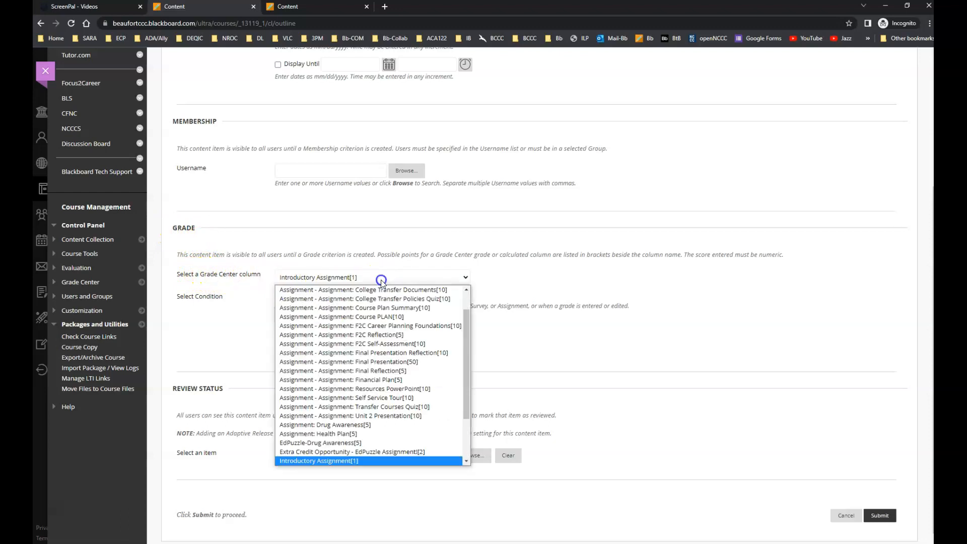
{"action": "left_click", "coordinate": [353, 462]}
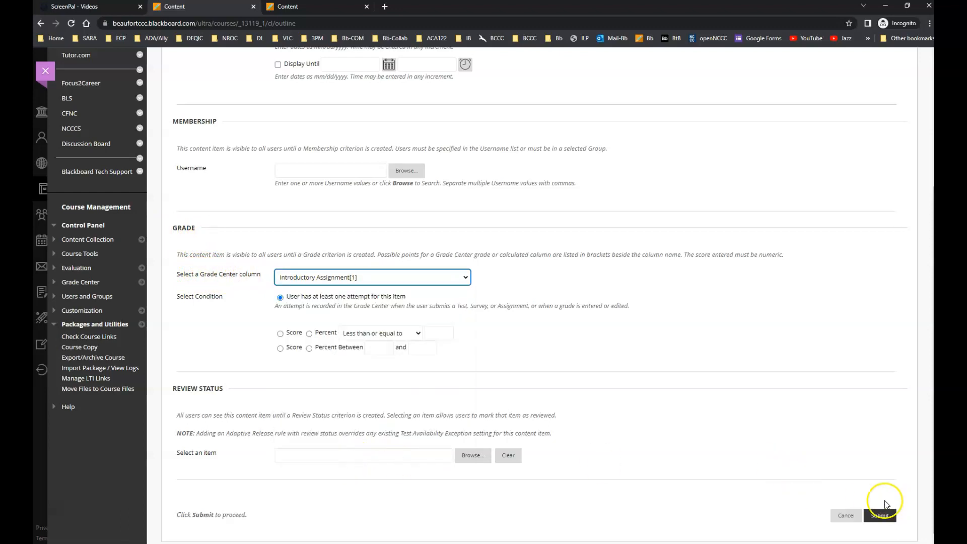
{"action": "left_click", "coordinate": [880, 516]}
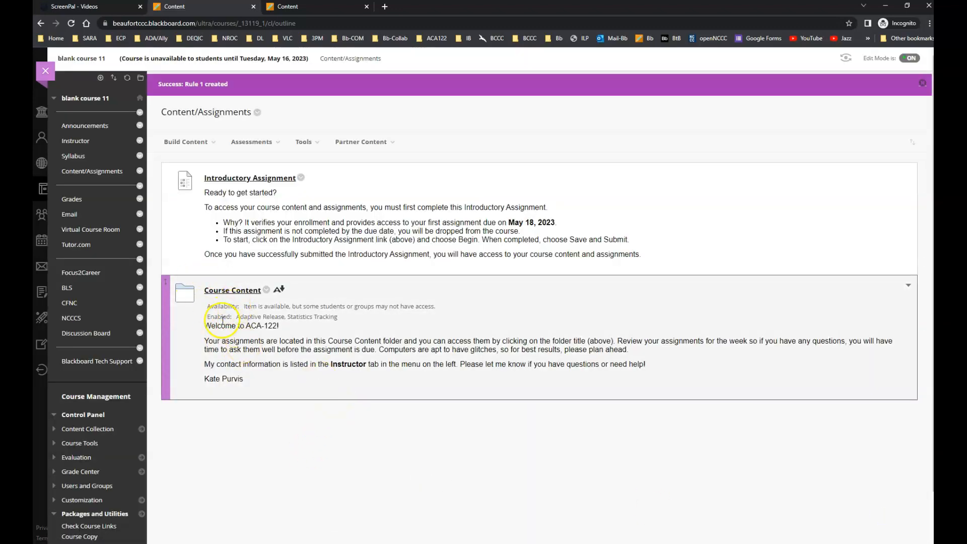
{"action": "left_click_drag", "start_coordinate": [232, 318], "coordinate": [348, 321]}
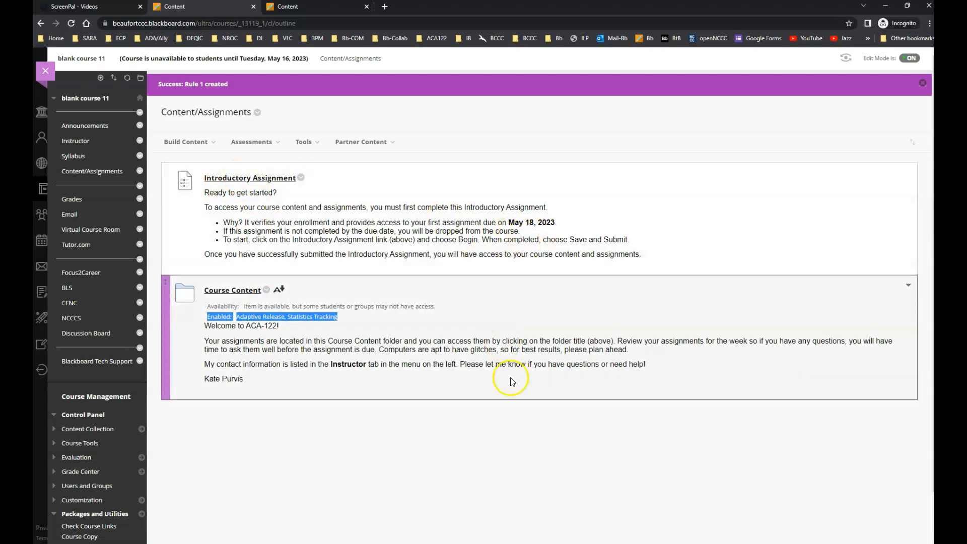
{"action": "left_click", "coordinate": [509, 439]}
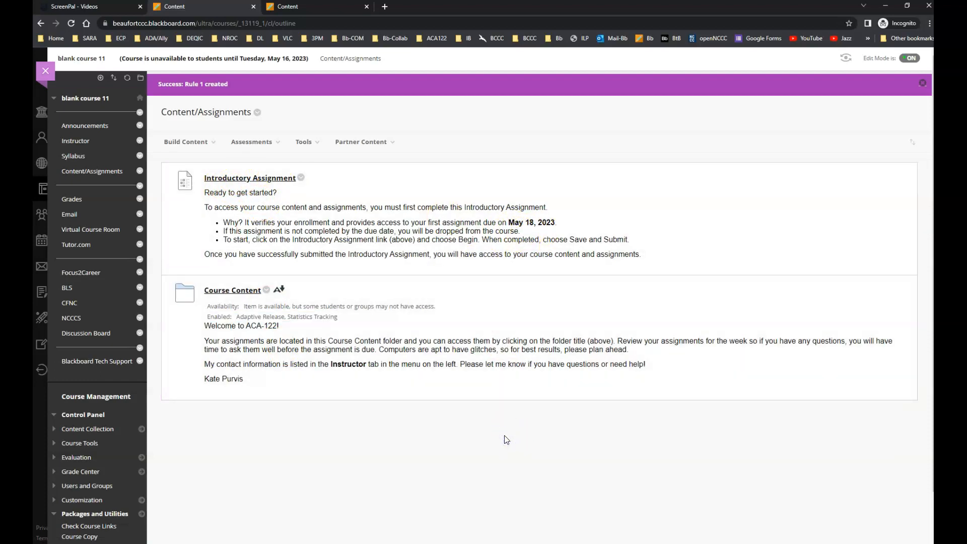